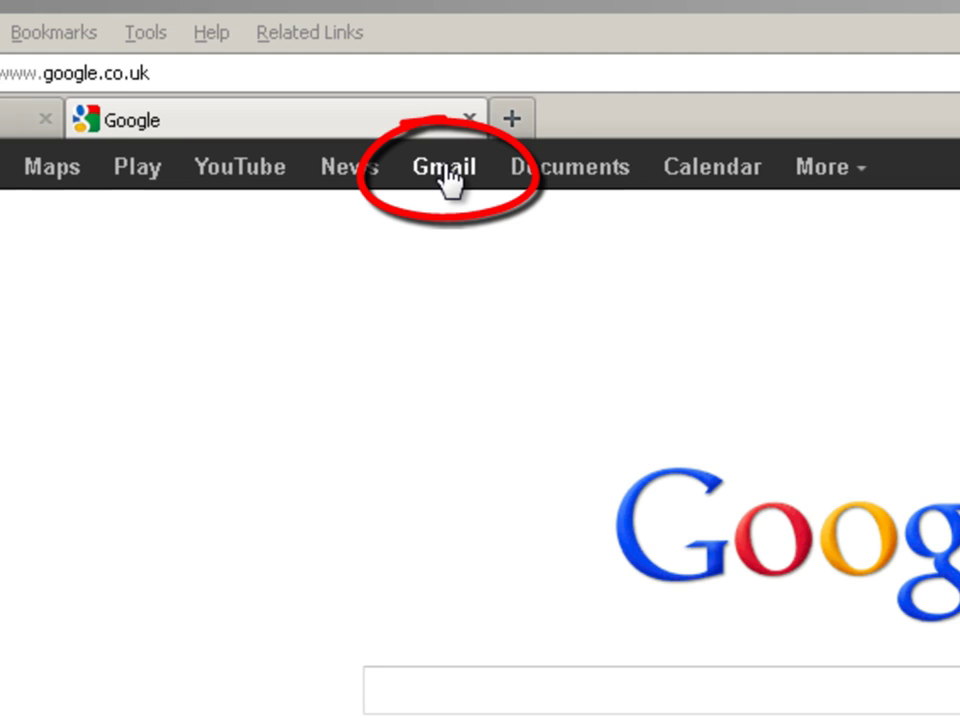
Open Gmail from the Google home page and begin creating a new Gmail account
click(445, 180)
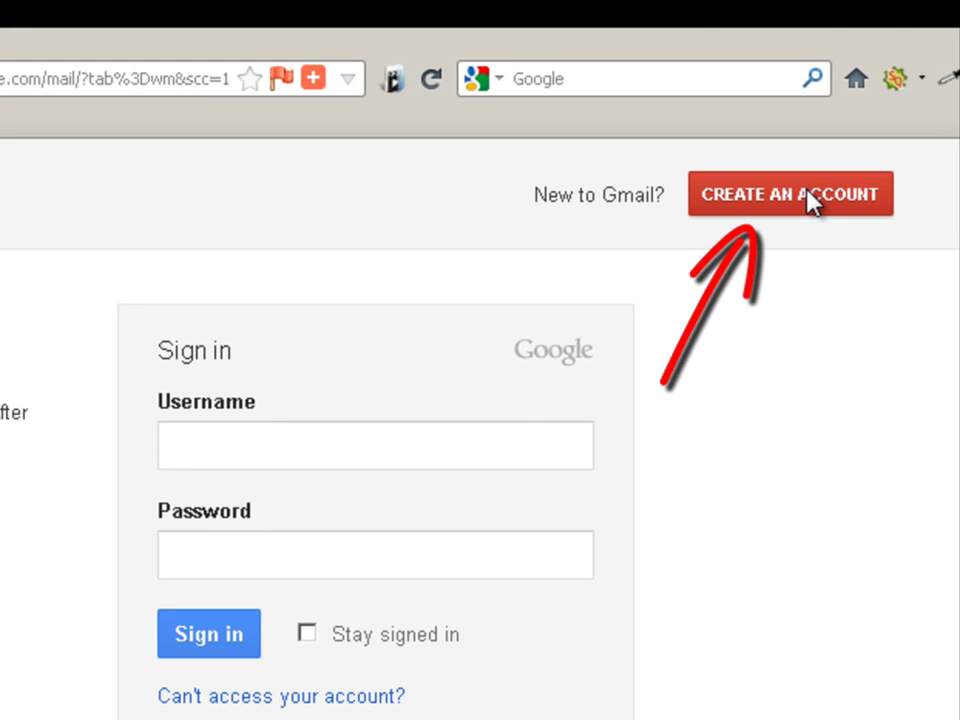
click(806, 197)
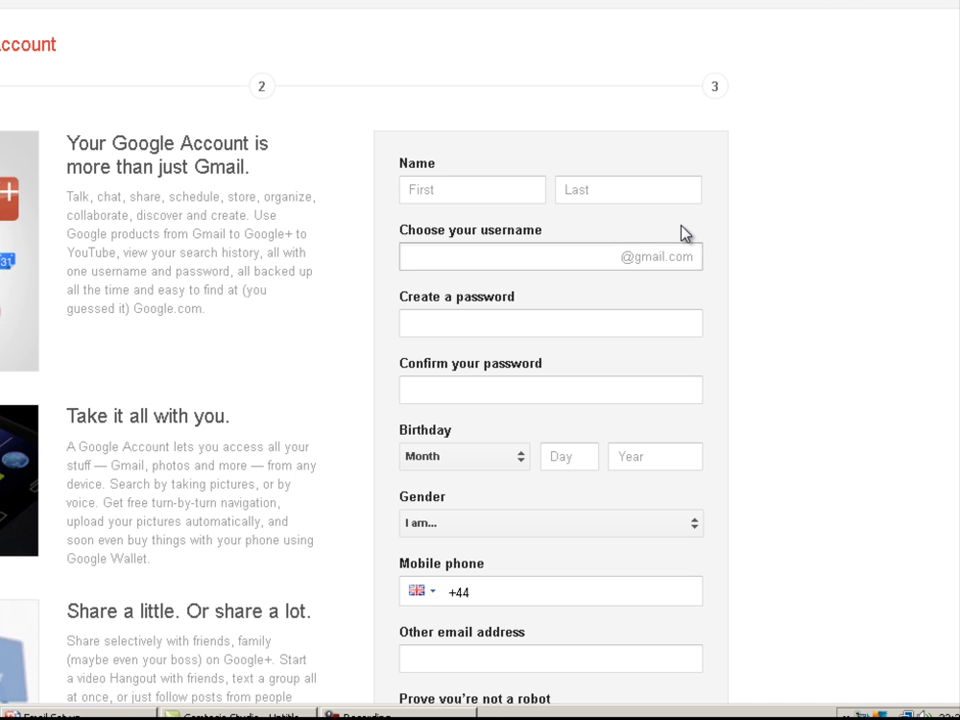
Complete the Google sign-up form, including name, password, gender Female, location United Kingdom and captcha
scroll(550, 400, down, 1)
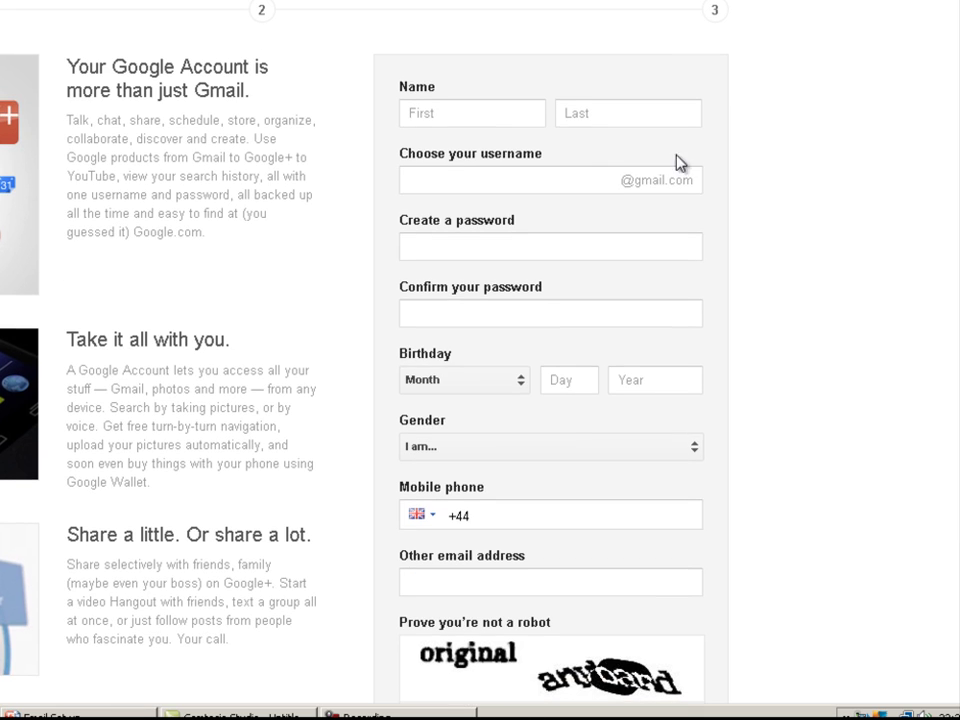
click(441, 121)
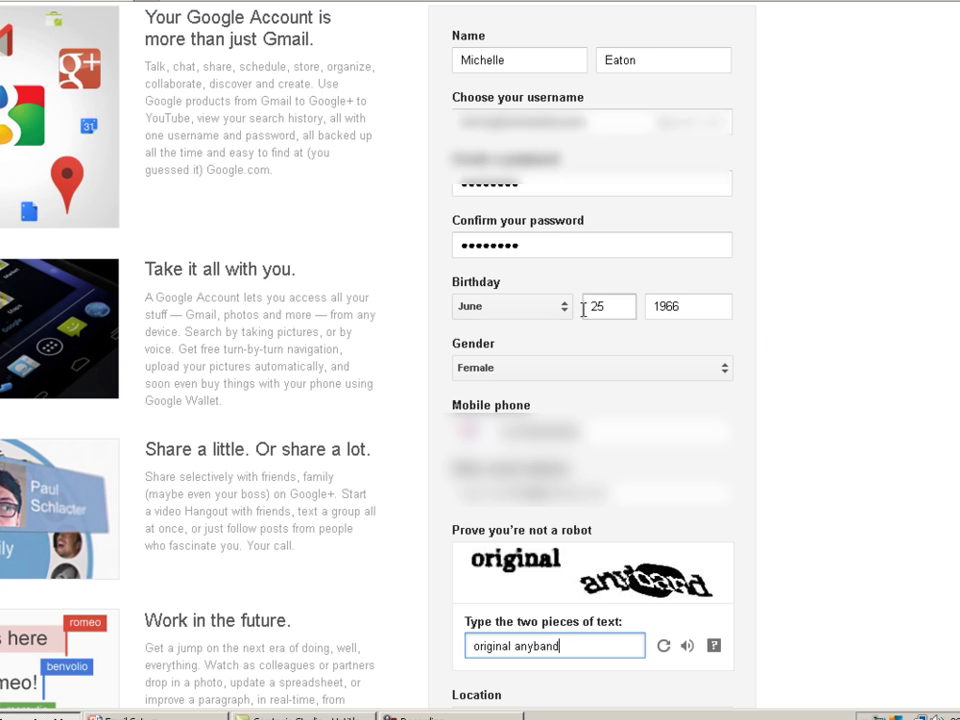
scroll(799, 528, down, 3)
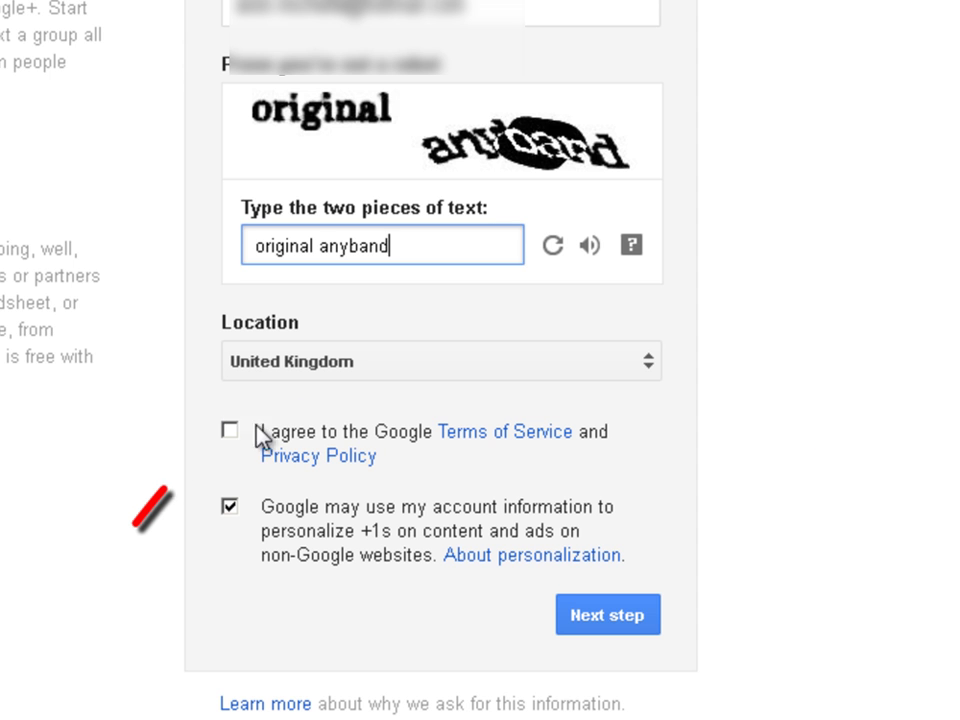
Accept Google's terms, skip the profile photo and enter the new Gmail inbox, dismissing the welcome
click(231, 431)
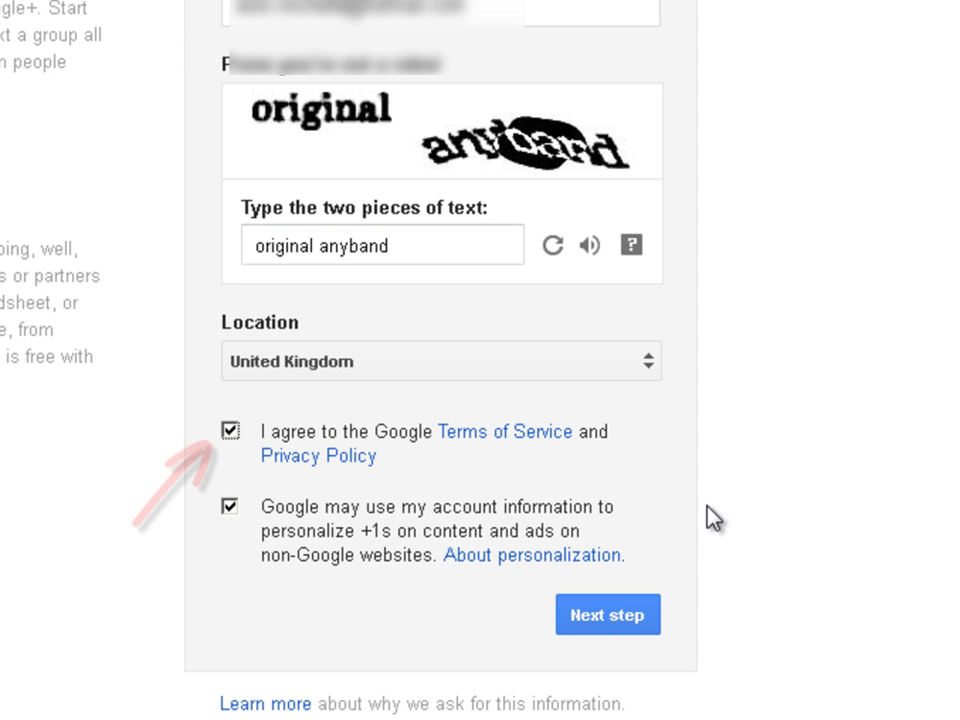
click(618, 618)
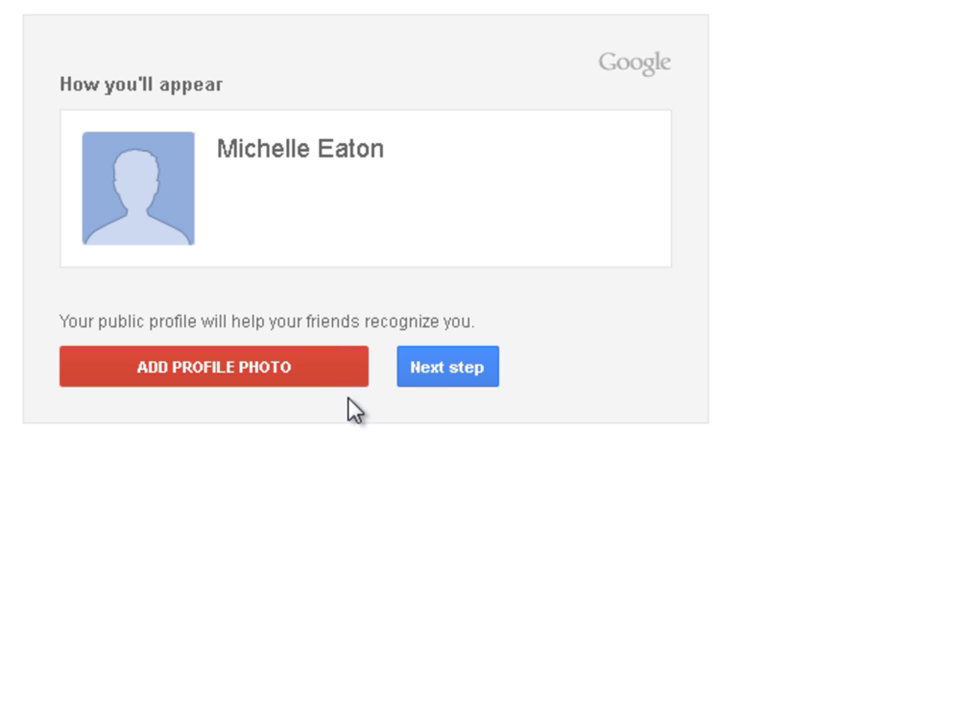
click(413, 377)
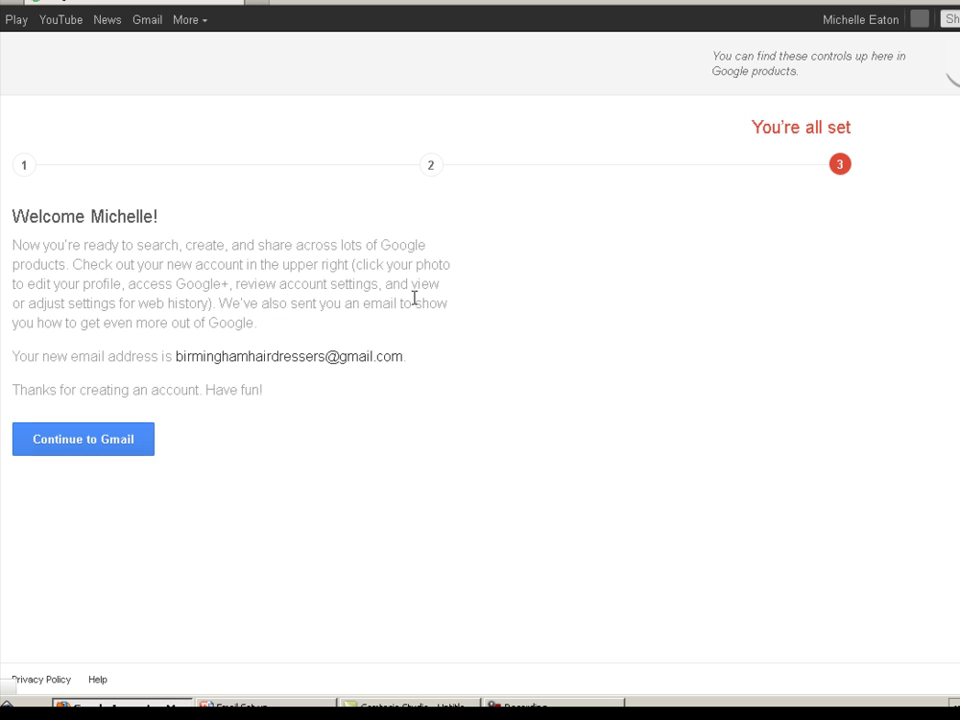
click(137, 443)
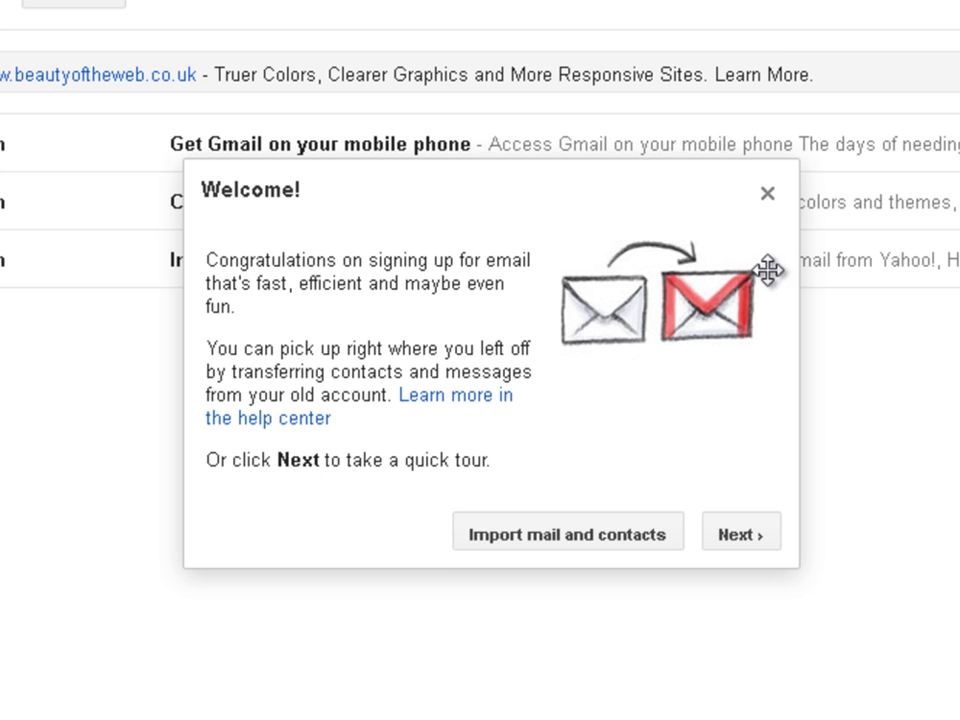
click(770, 200)
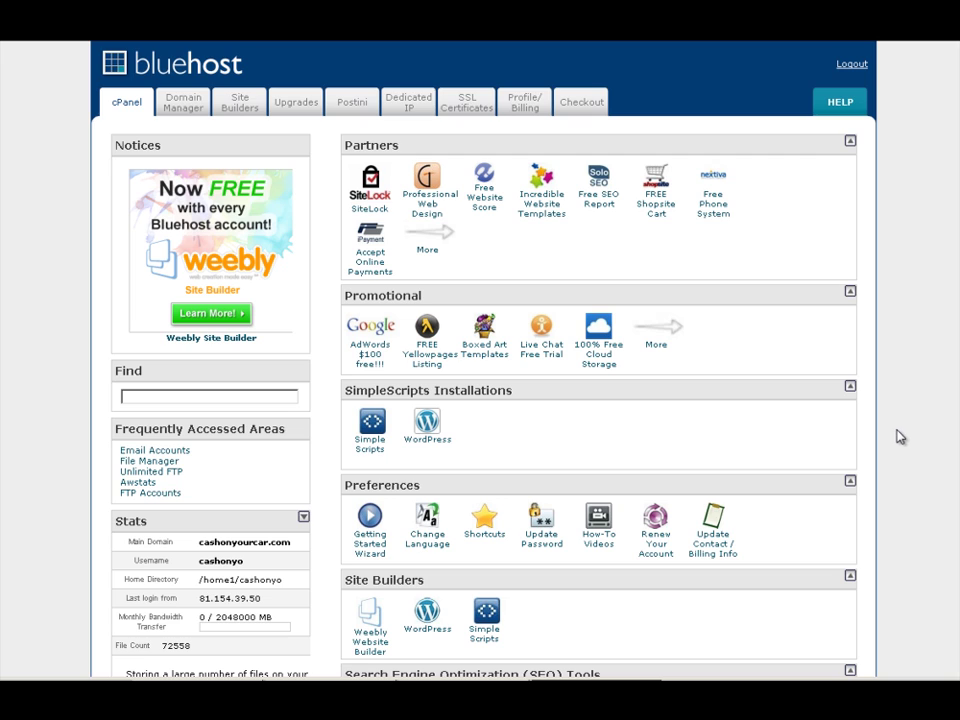
Scroll to the Mail section of cPanel and open Email Accounts
scroll(600, 400, down, 3)
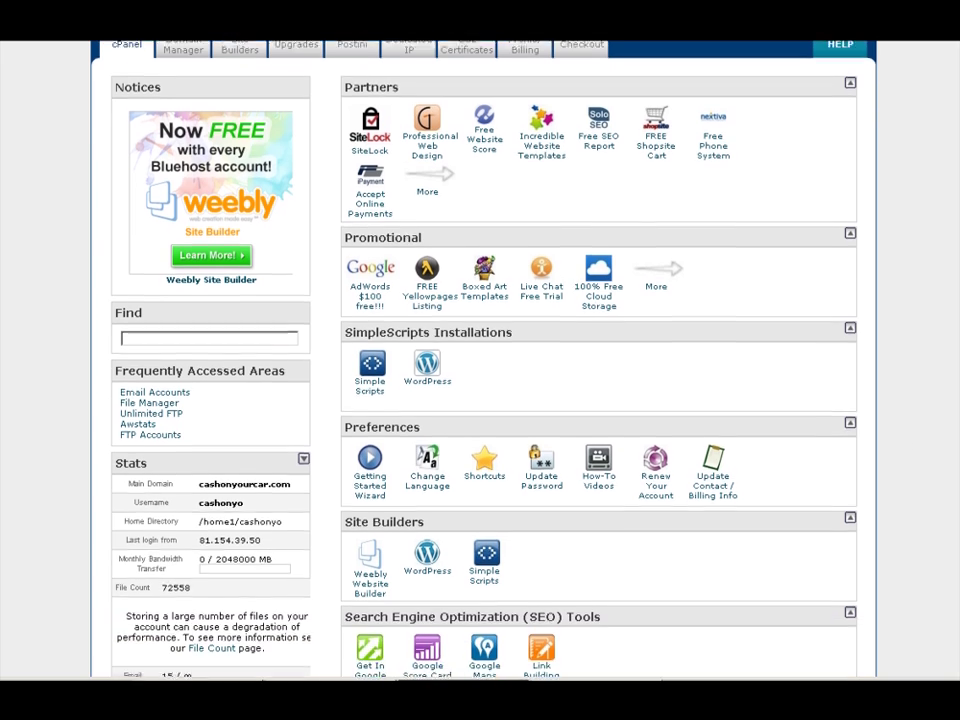
scroll(600, 400, down, 2)
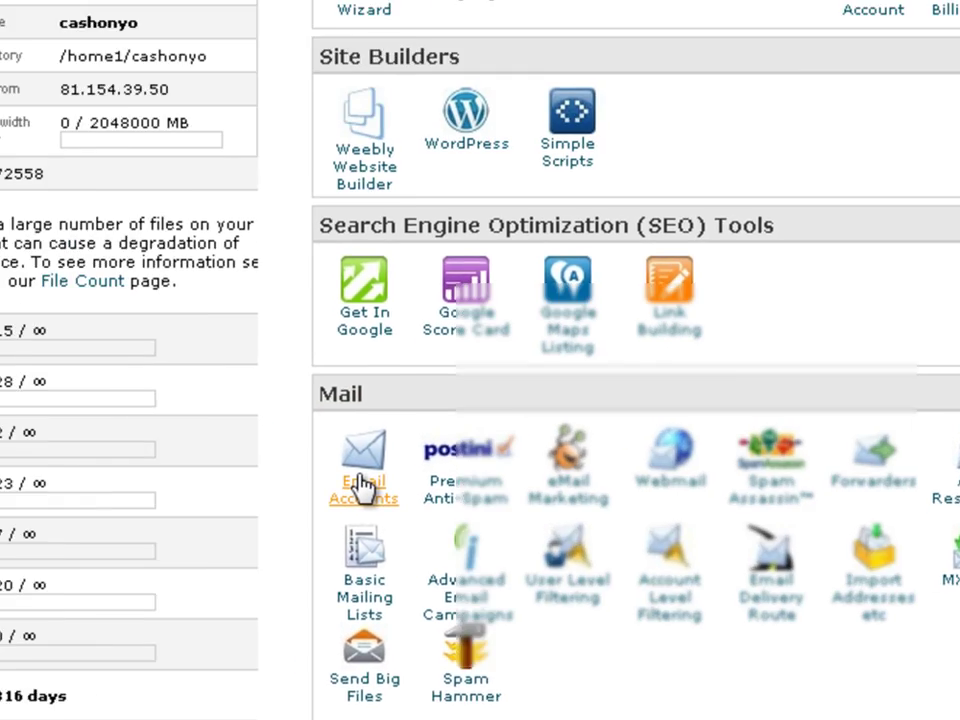
click(118, 262)
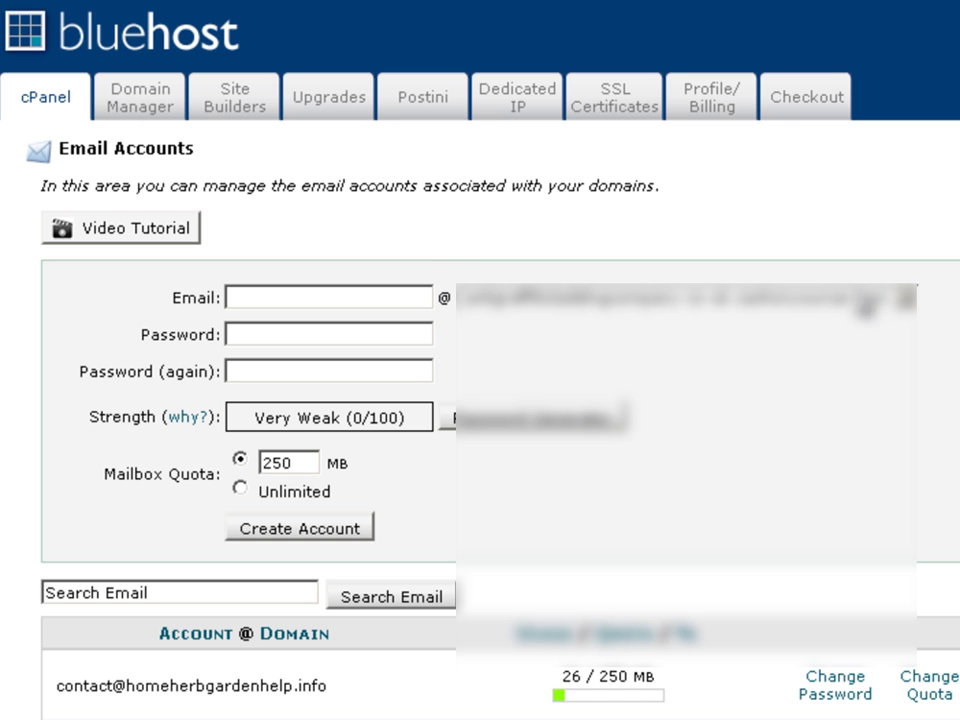
Pick birmingham-hairdressers.co.uk from the domain dropdown for the new mailbox
click(914, 312)
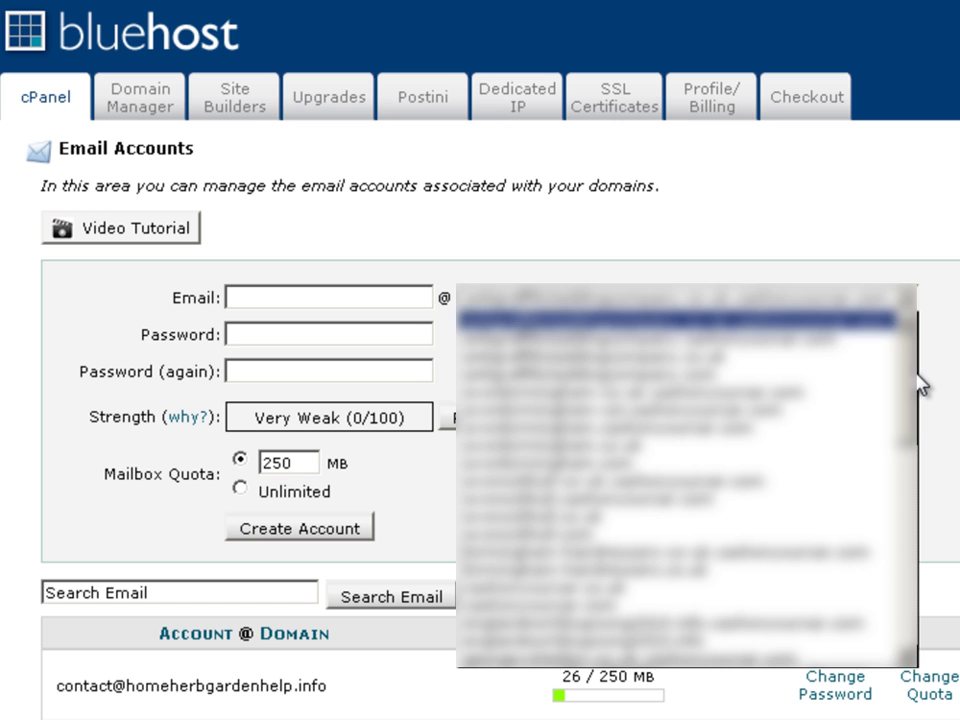
scroll(920, 388, down, 2)
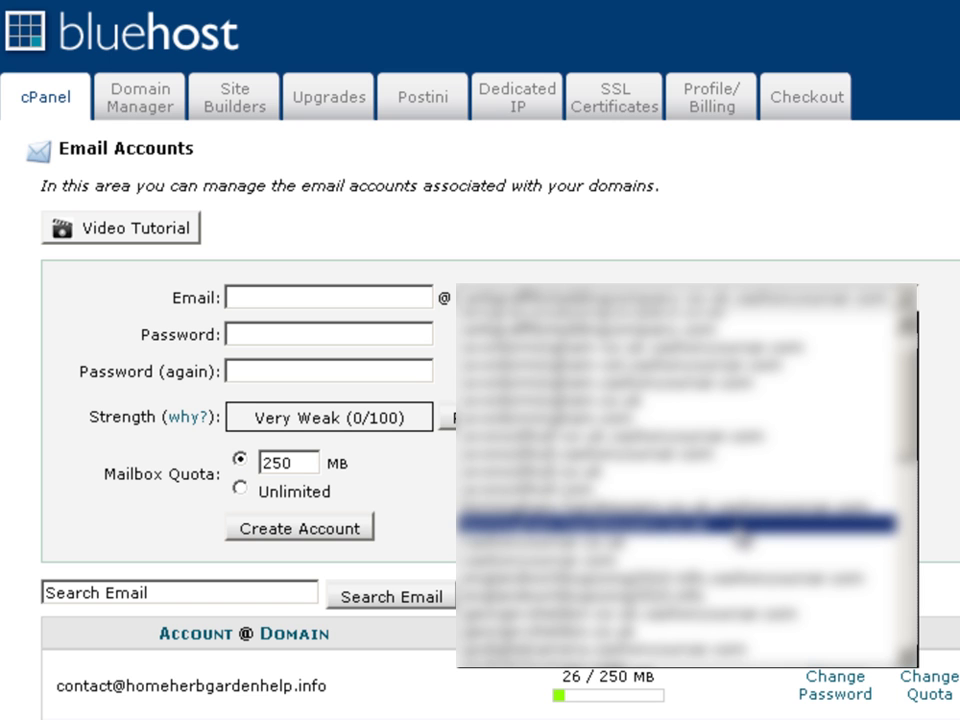
click(735, 524)
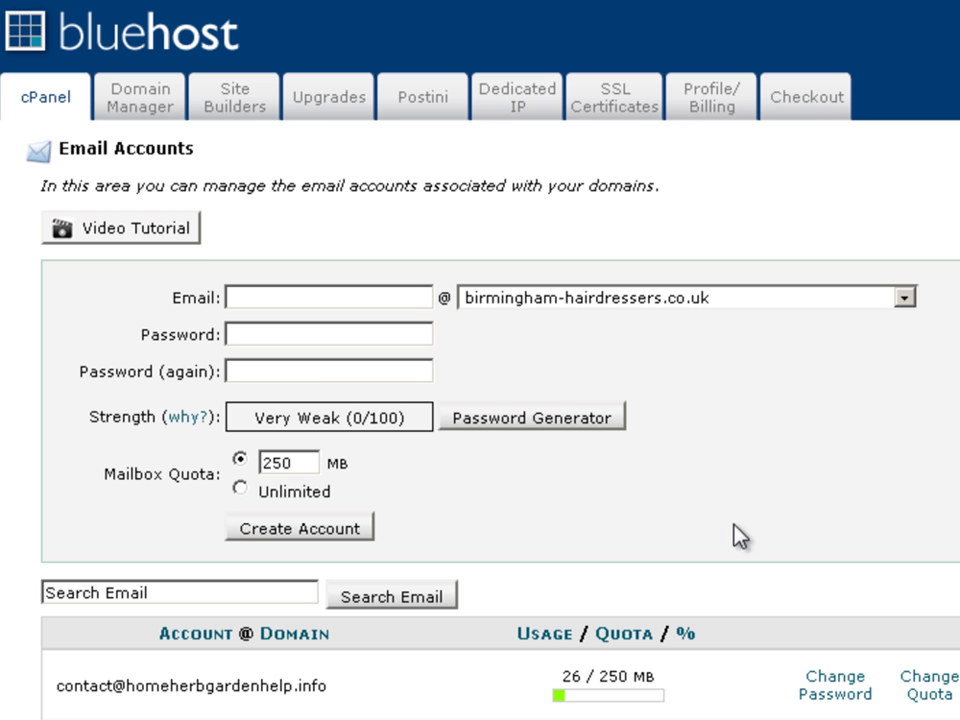
click(278, 296)
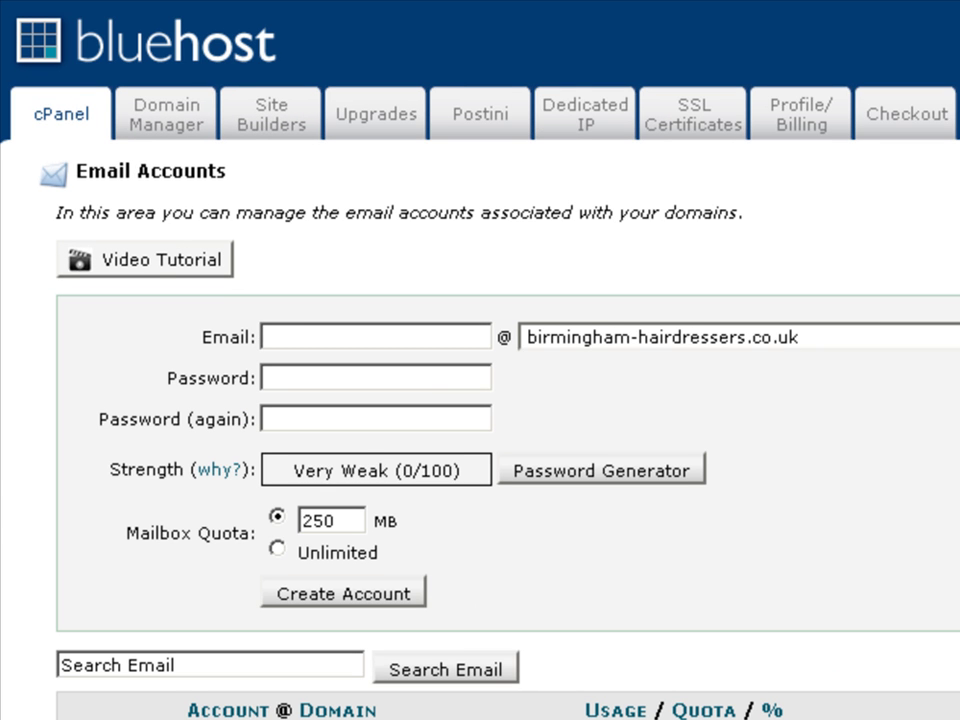
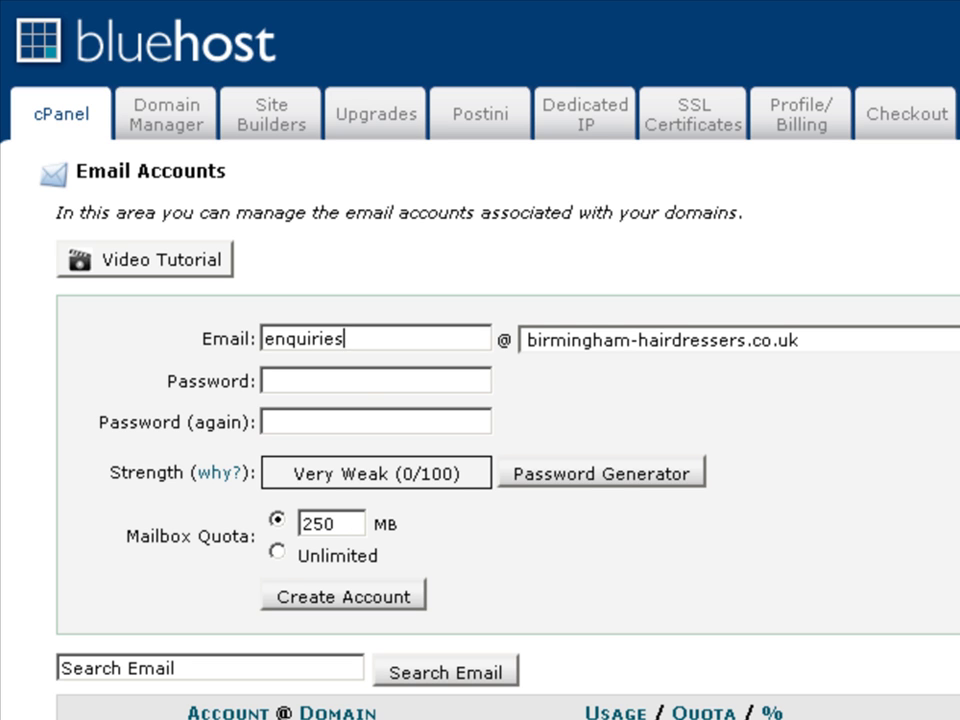
click(379, 381)
text(••••)
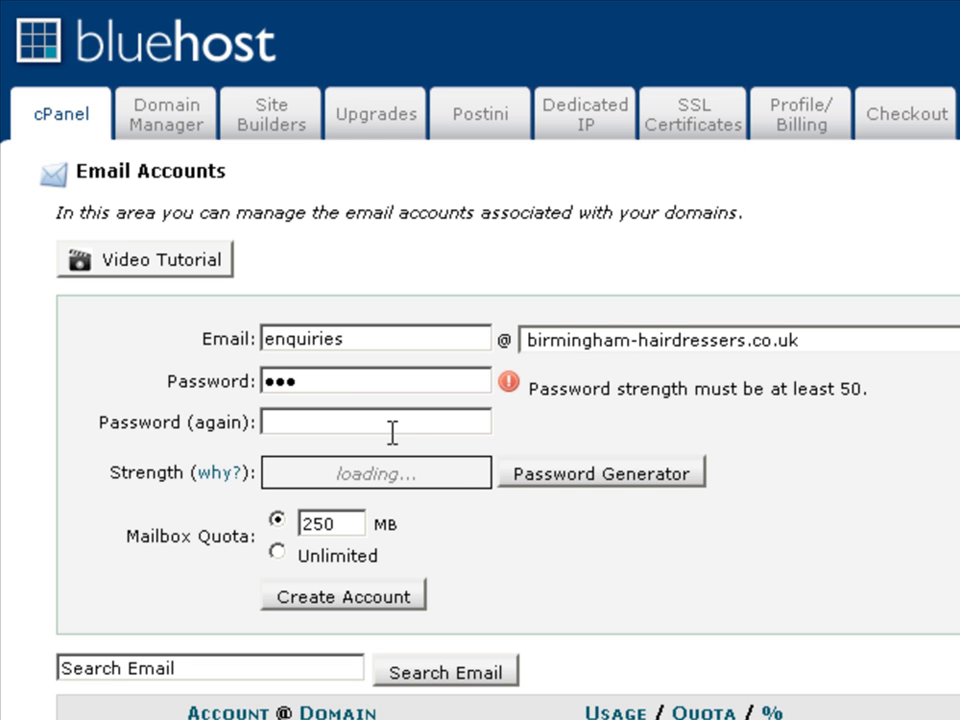
text(••••)
key(Tab)
text(••••)
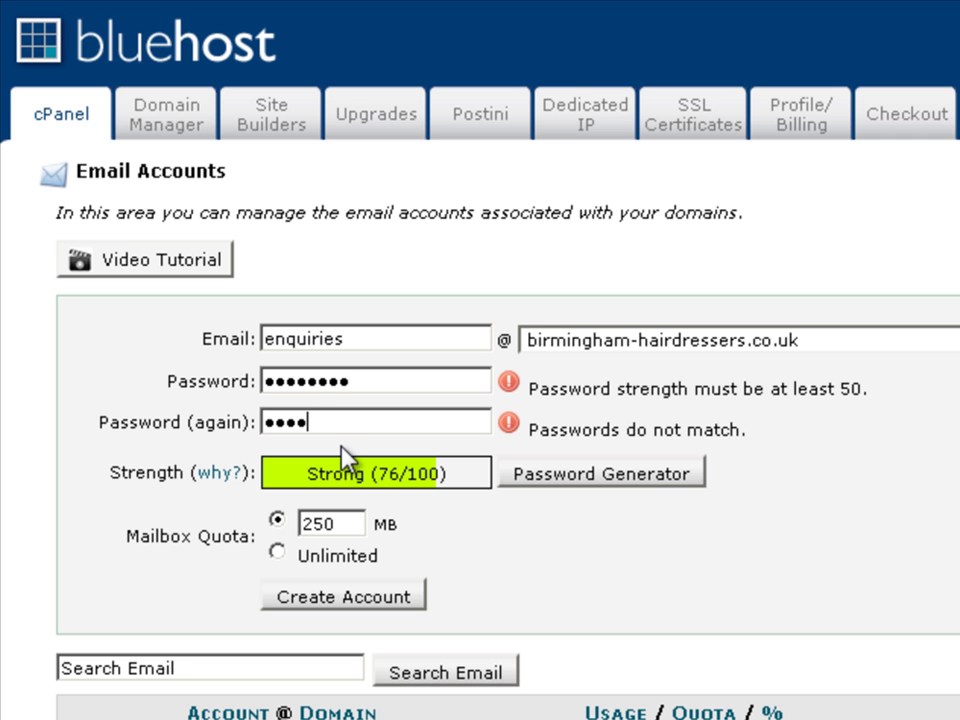
text(••••)
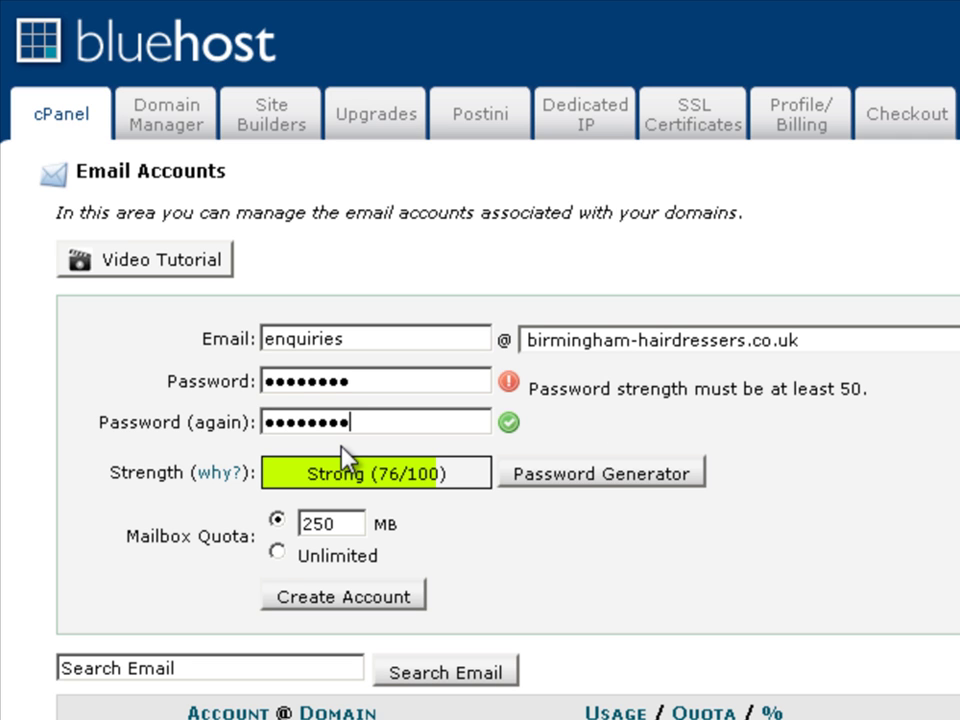
click(348, 600)
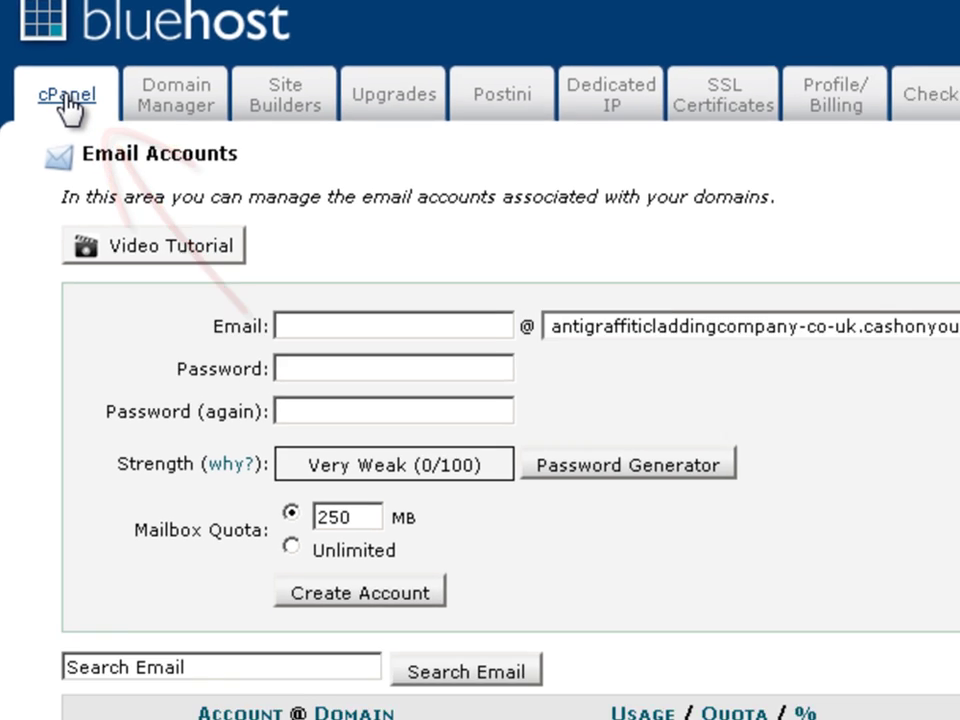
Return to the cPanel home page and scroll down to the Mail section's Forwarders
click(73, 115)
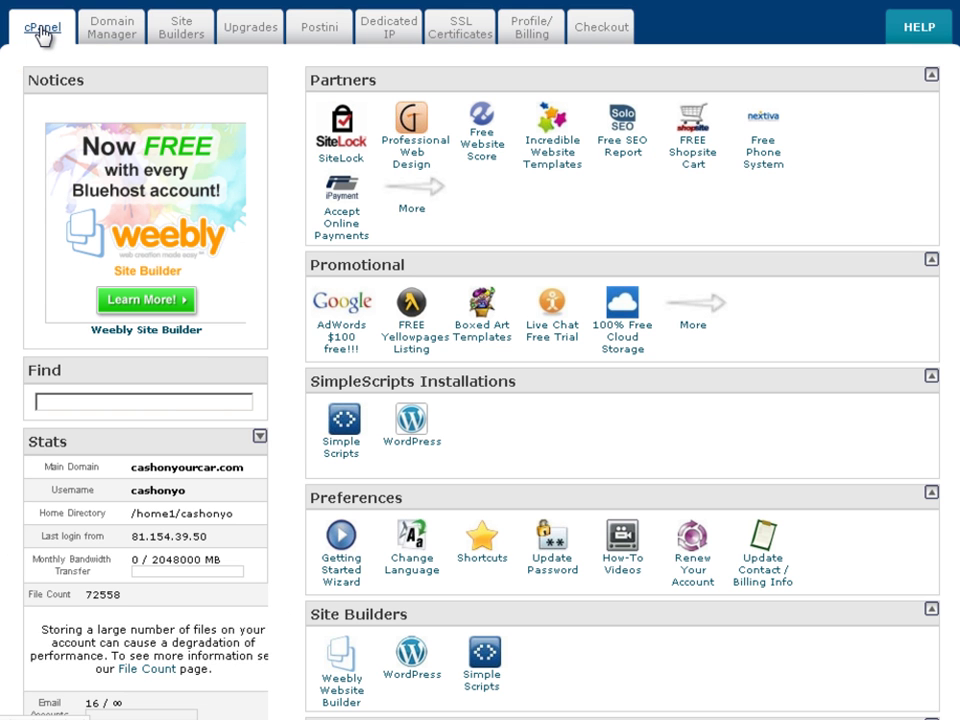
scroll(793, 369, down, 3)
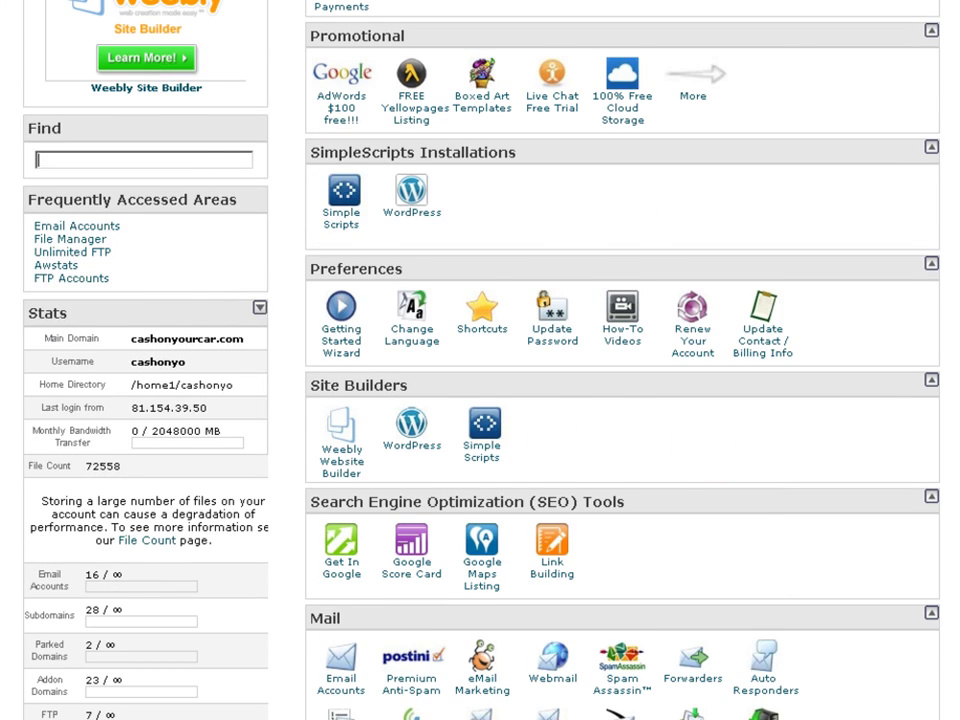
scroll(410, 345, down, 3)
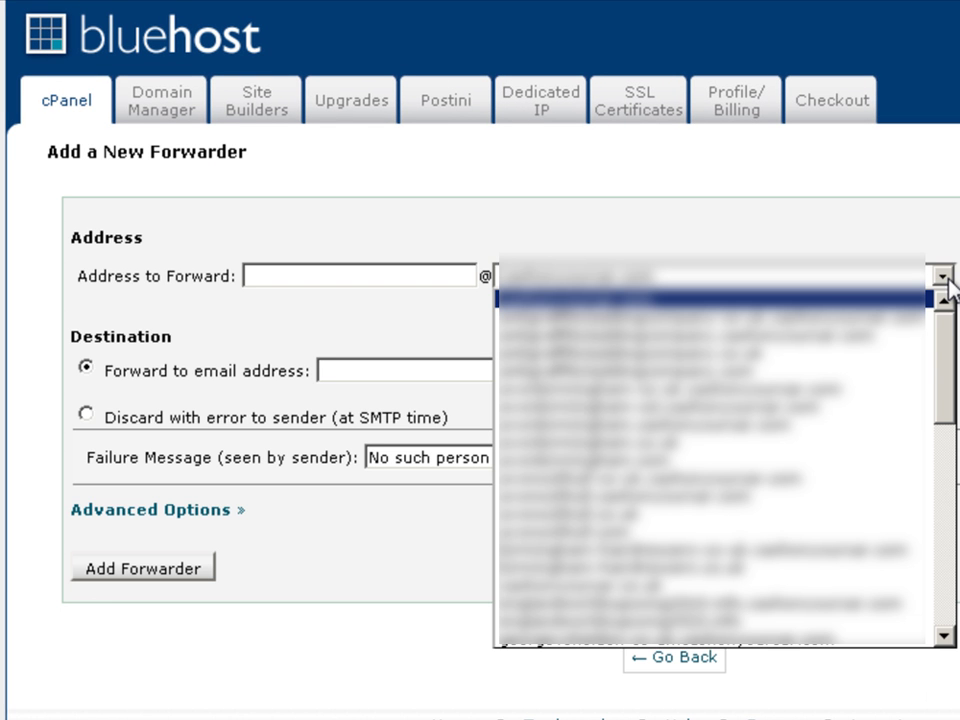
click(926, 372)
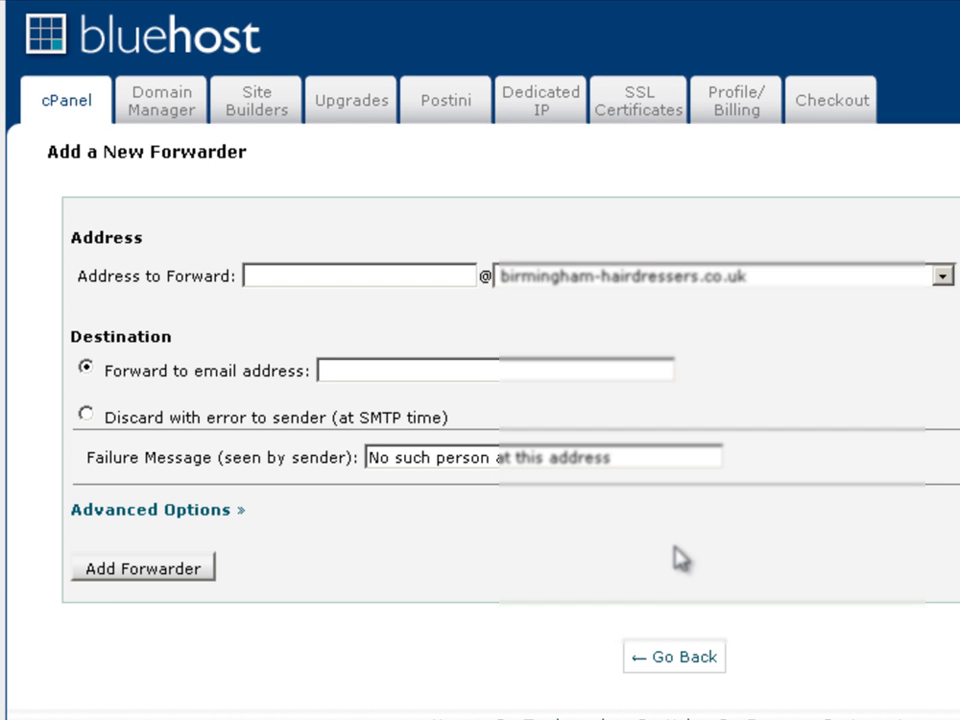
click(355, 279)
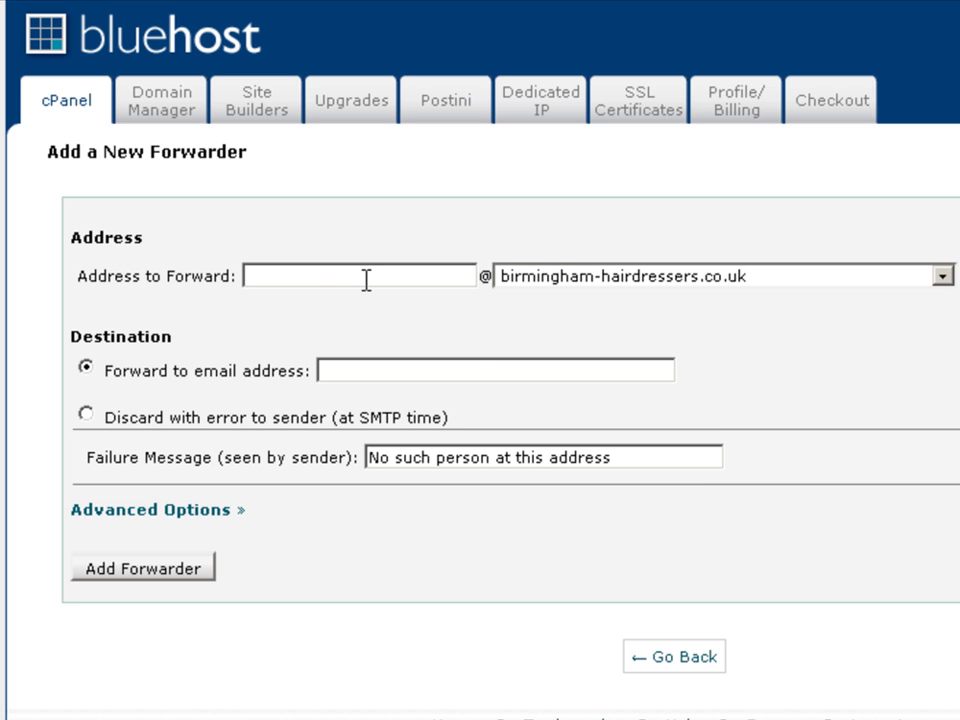
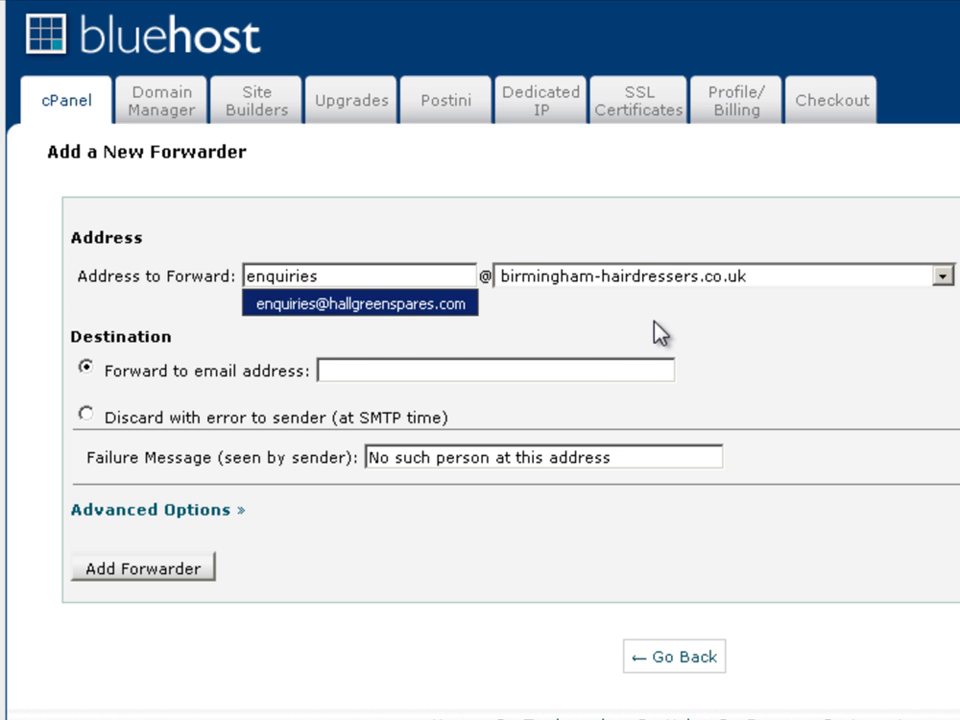
click(765, 313)
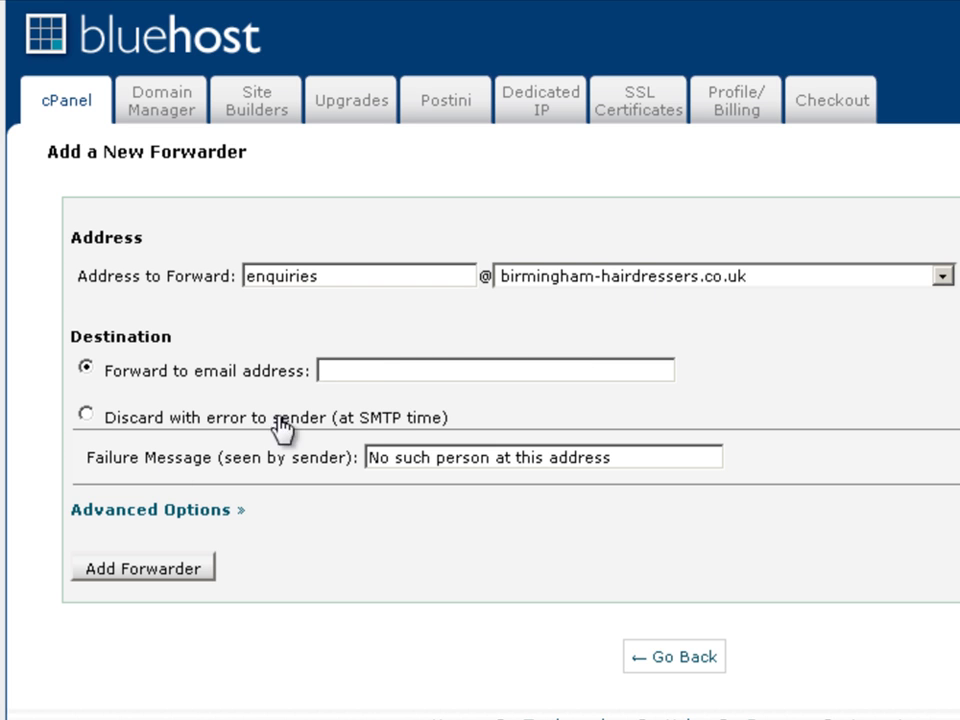
Enter the business Gmail address as the destination and add the forwarder
click(340, 371)
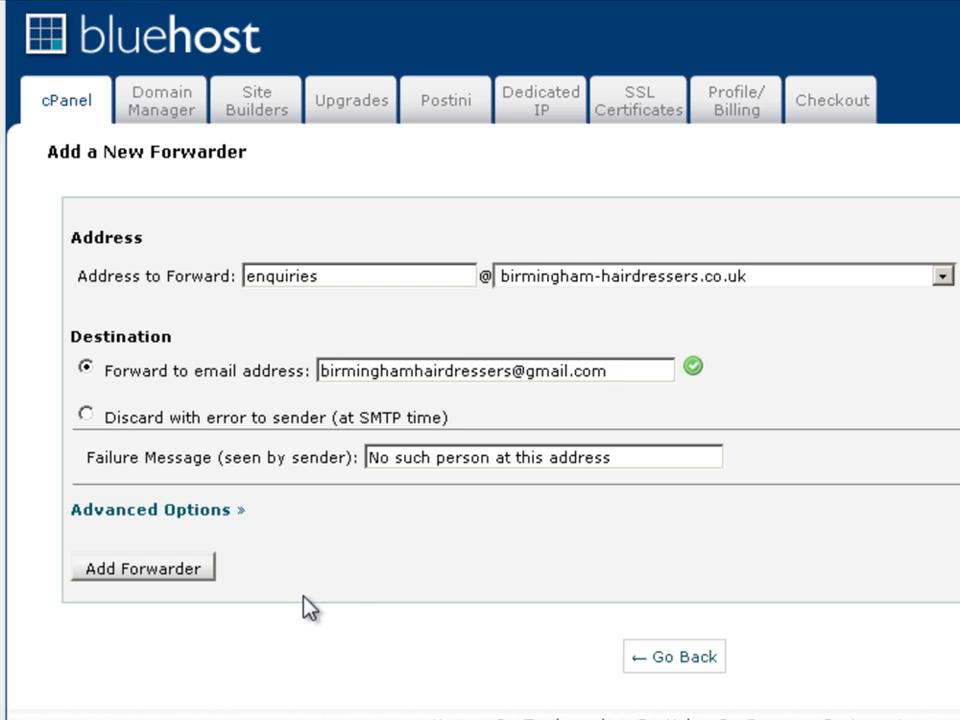
click(139, 575)
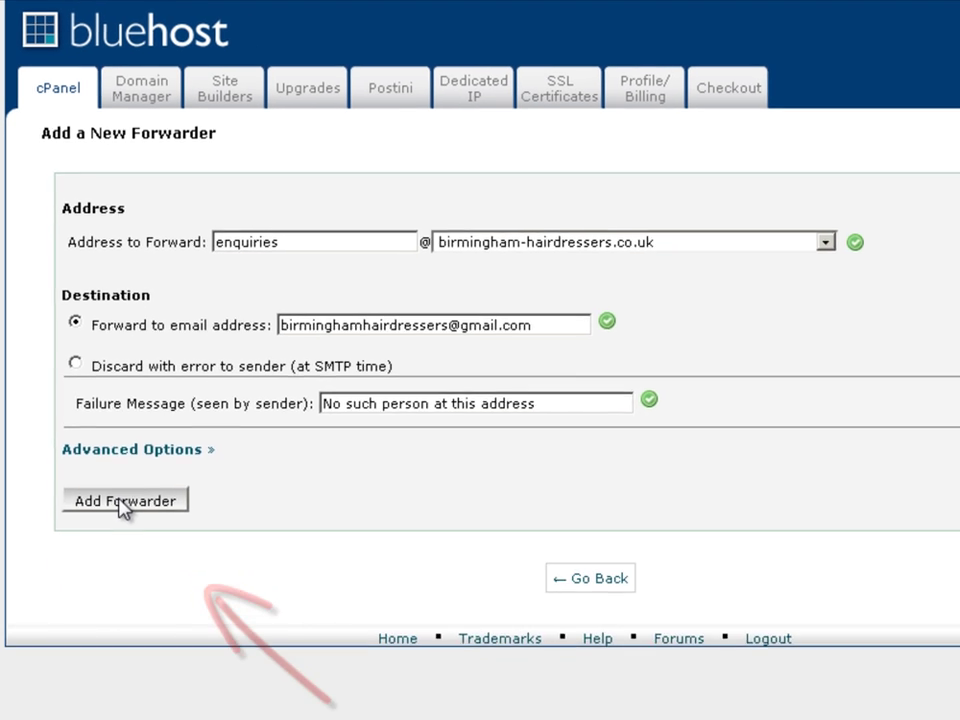
click(139, 577)
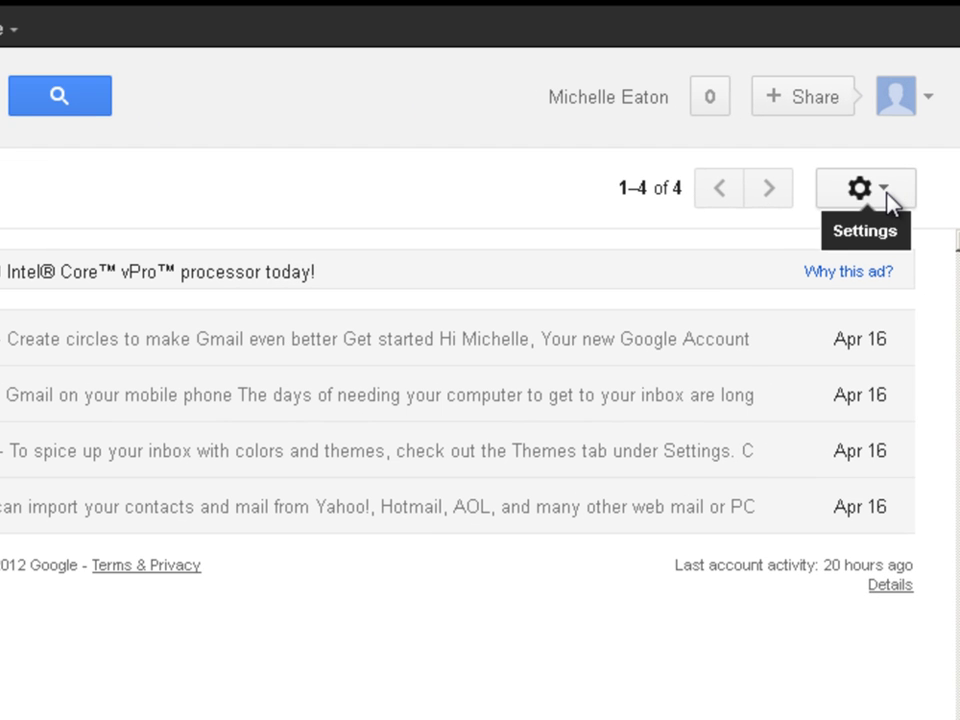
Open Gmail's full Settings at the Accounts and Import tab
click(888, 196)
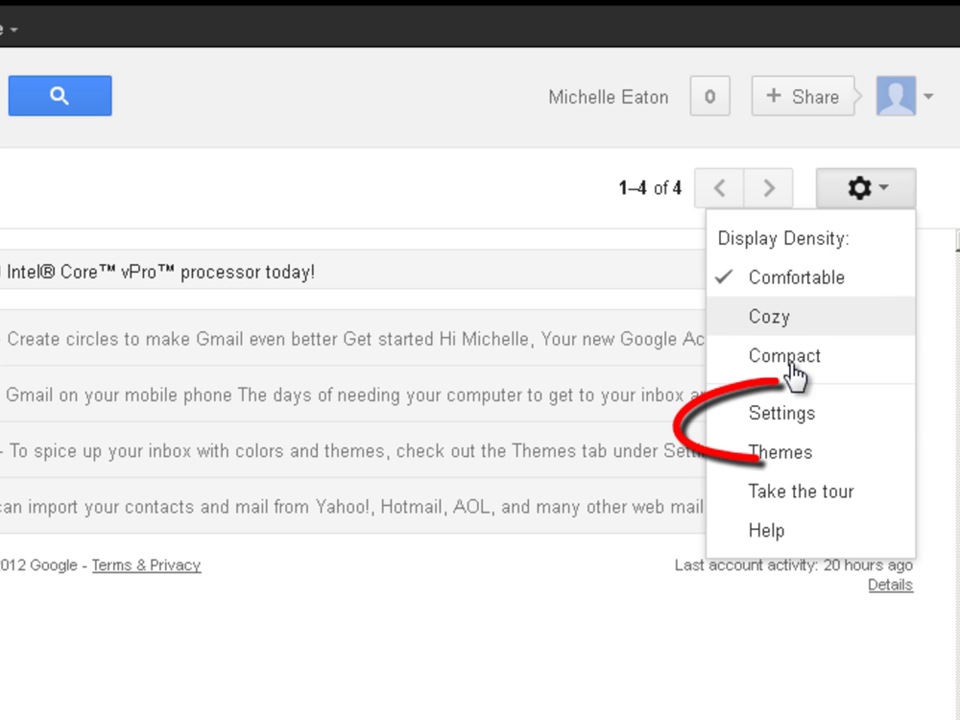
click(796, 426)
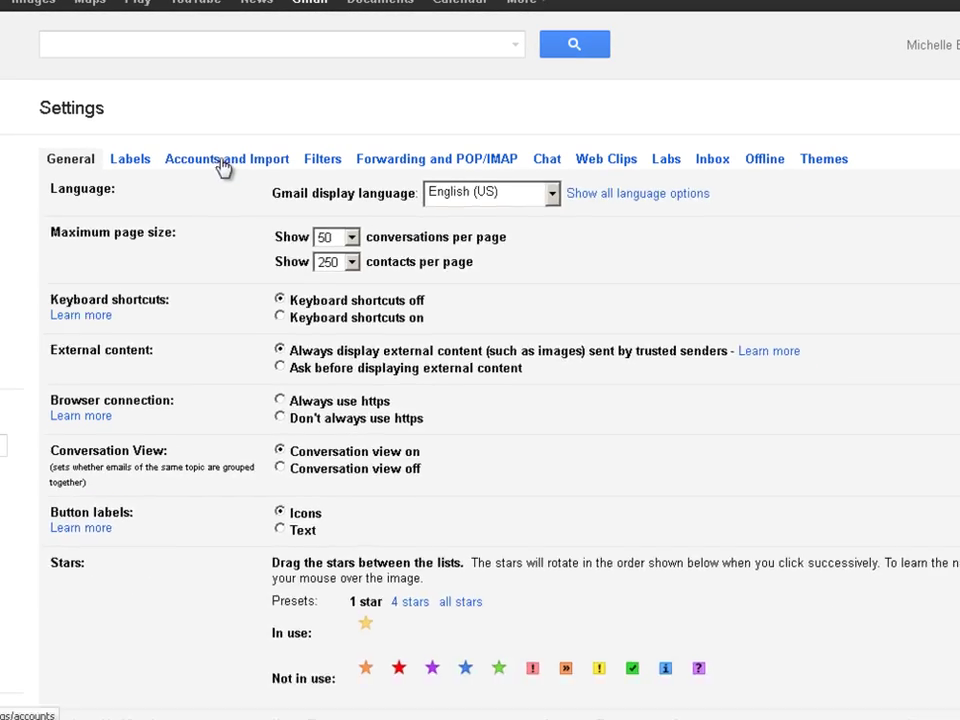
click(222, 162)
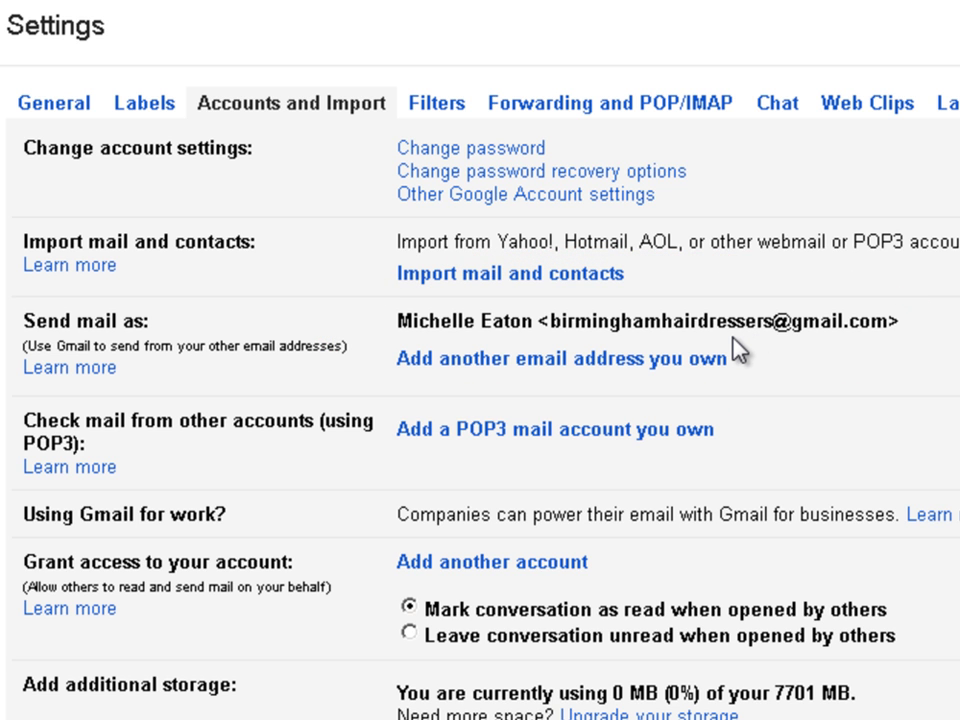
Add the enquiries business address as a send-as address named 'Enquiries' with 'Treat as an alias' unticked
click(588, 362)
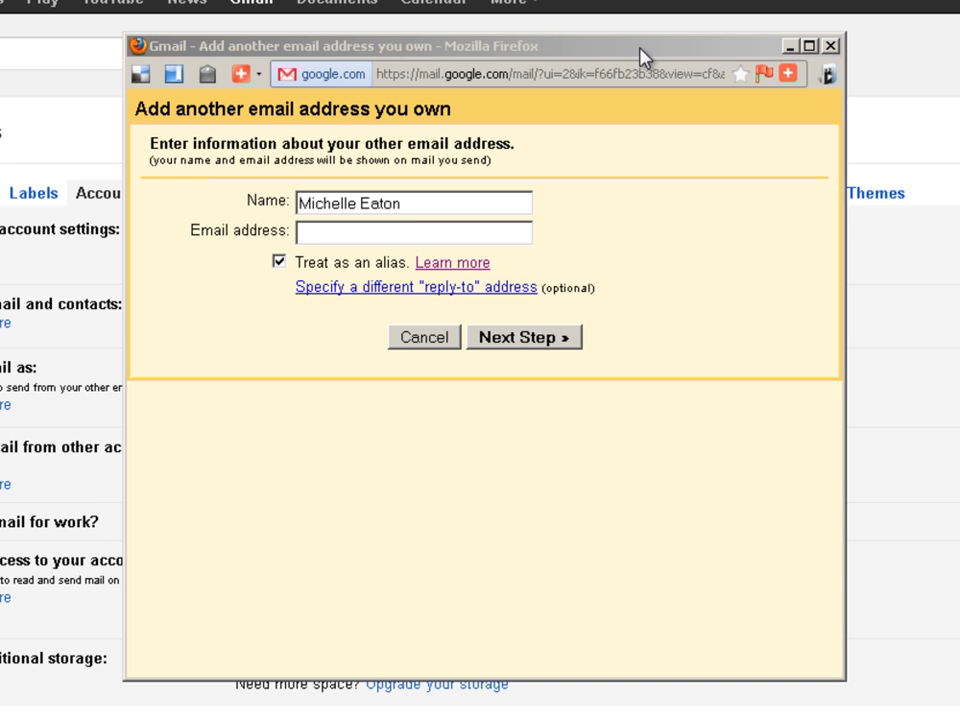
click(642, 58)
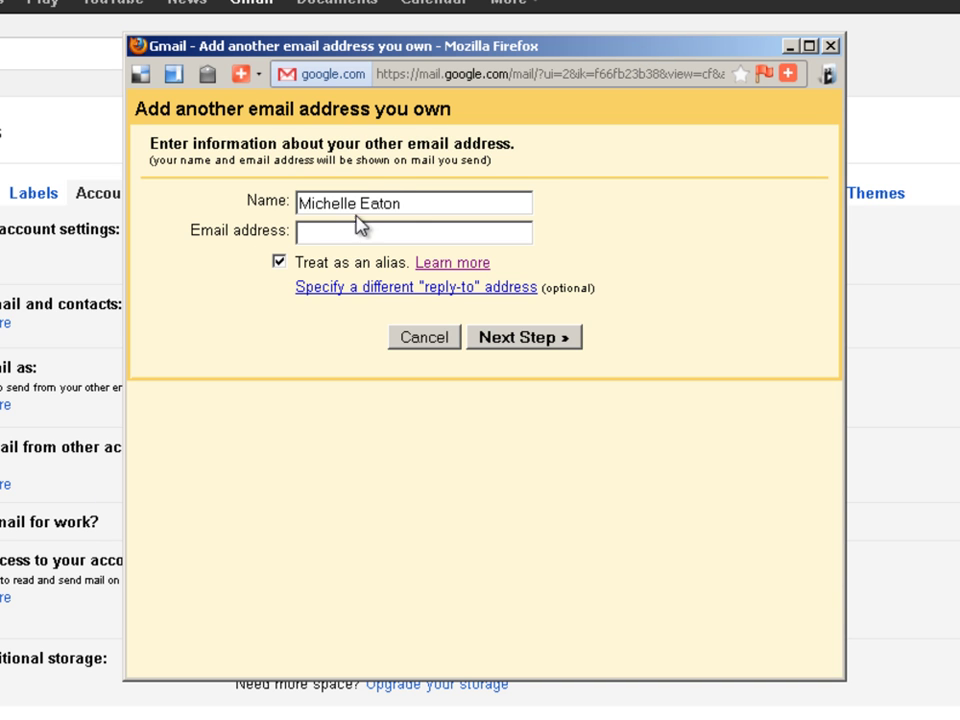
click(261, 201)
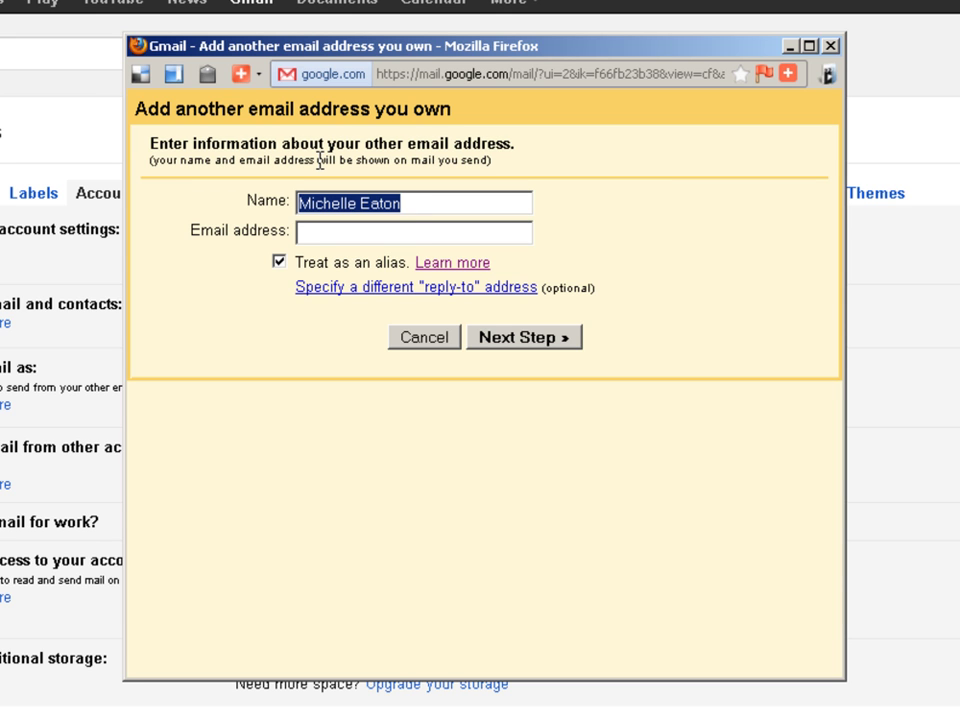
text(Enqui)
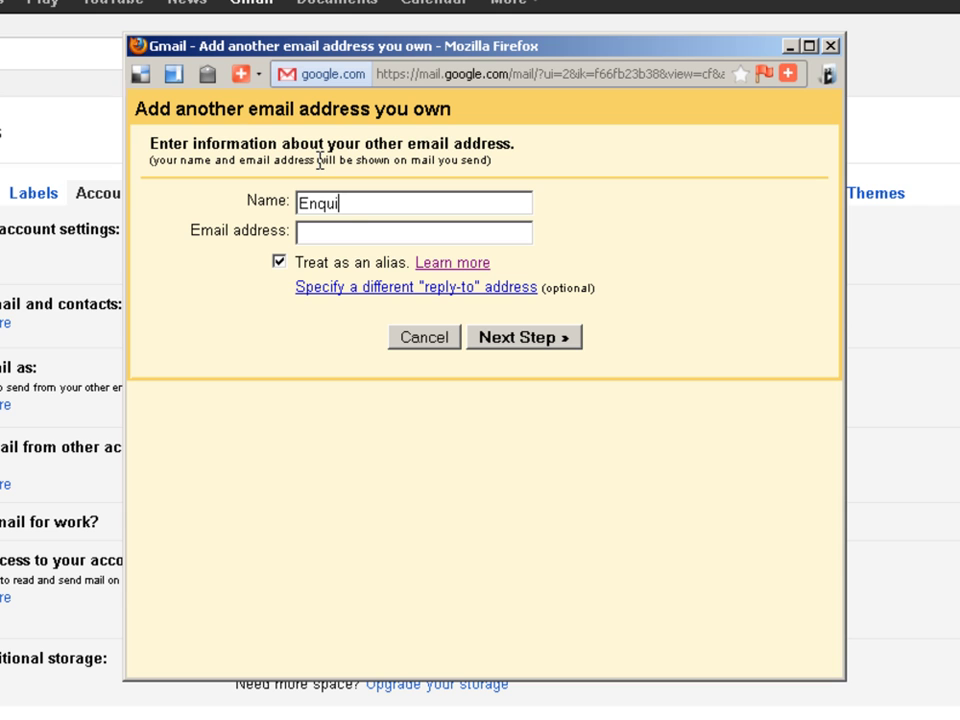
text(ries)
click(303, 232)
key(ctrl+v)
key(Home)
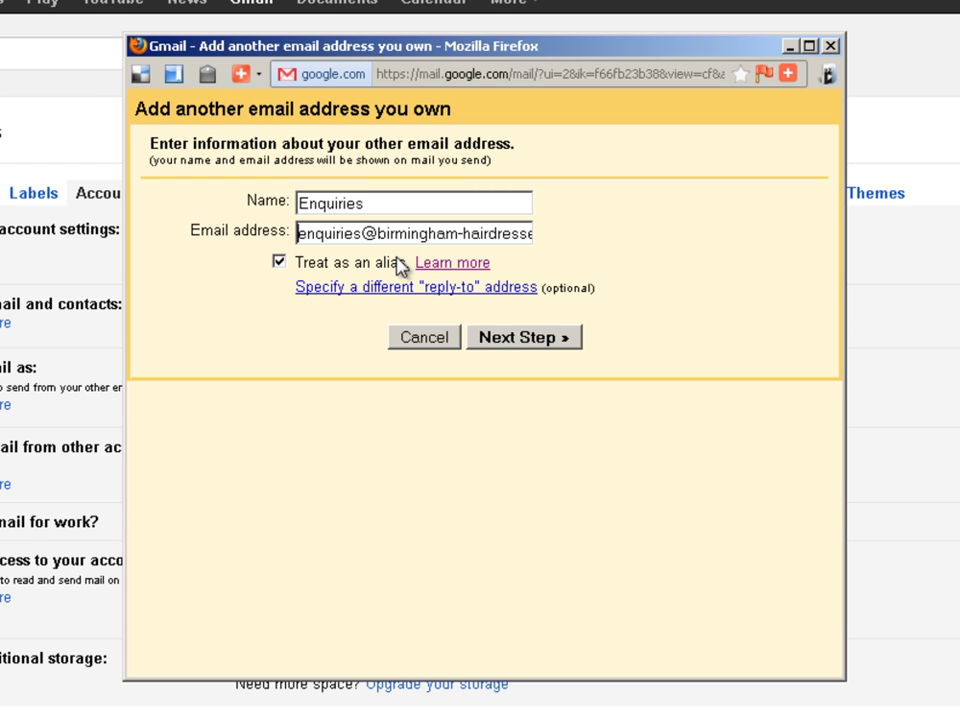
click(281, 265)
click(548, 342)
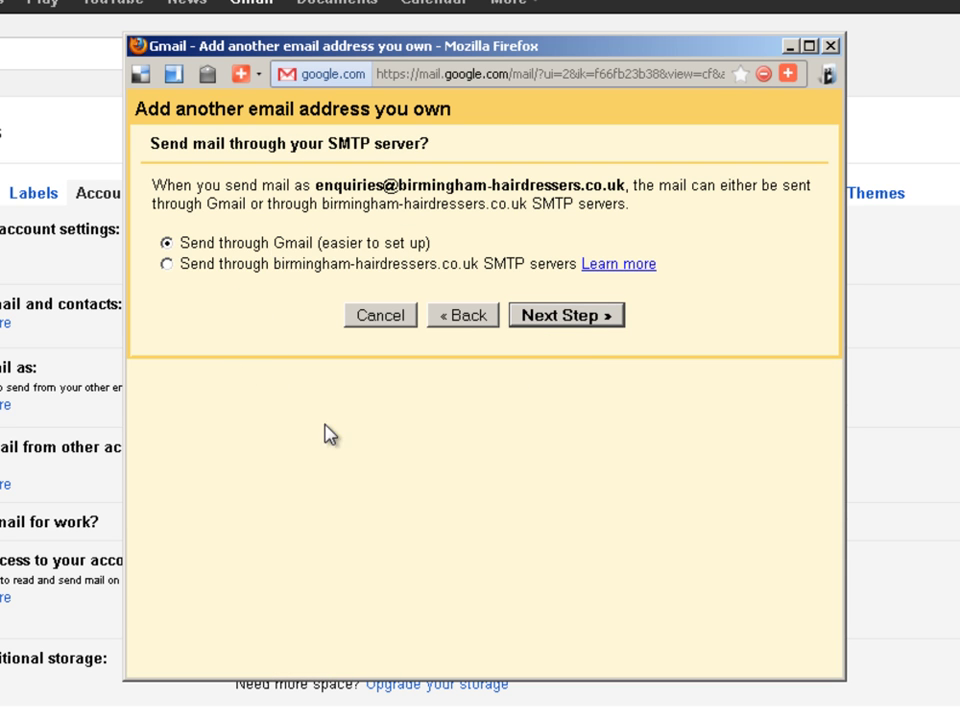
Keep 'Send through Gmail' and send a verification code to the Enquiries business address
click(553, 318)
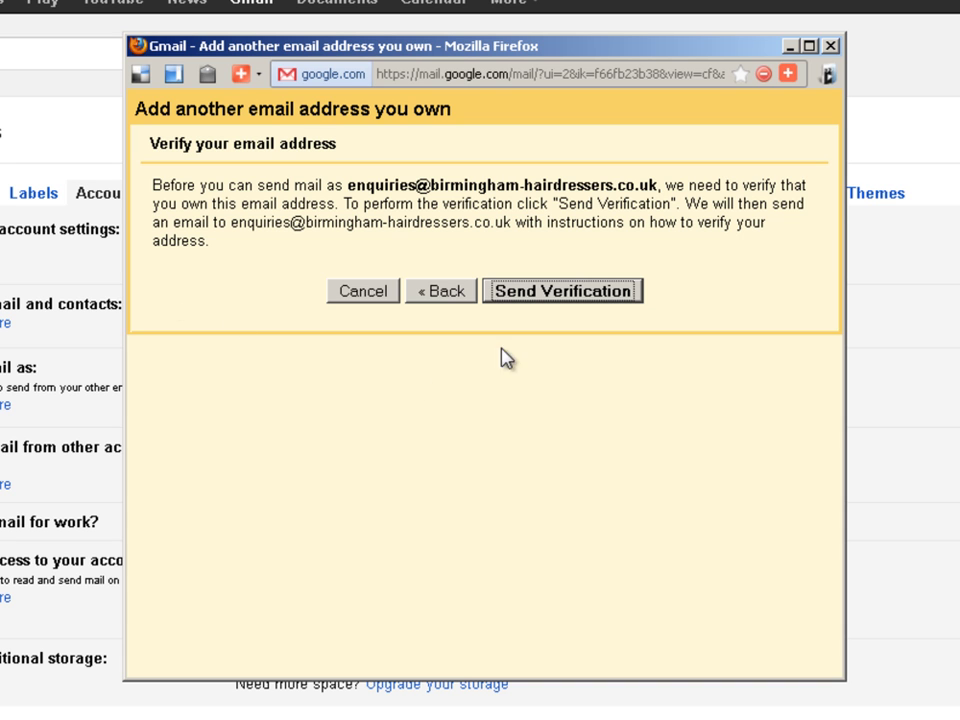
click(571, 298)
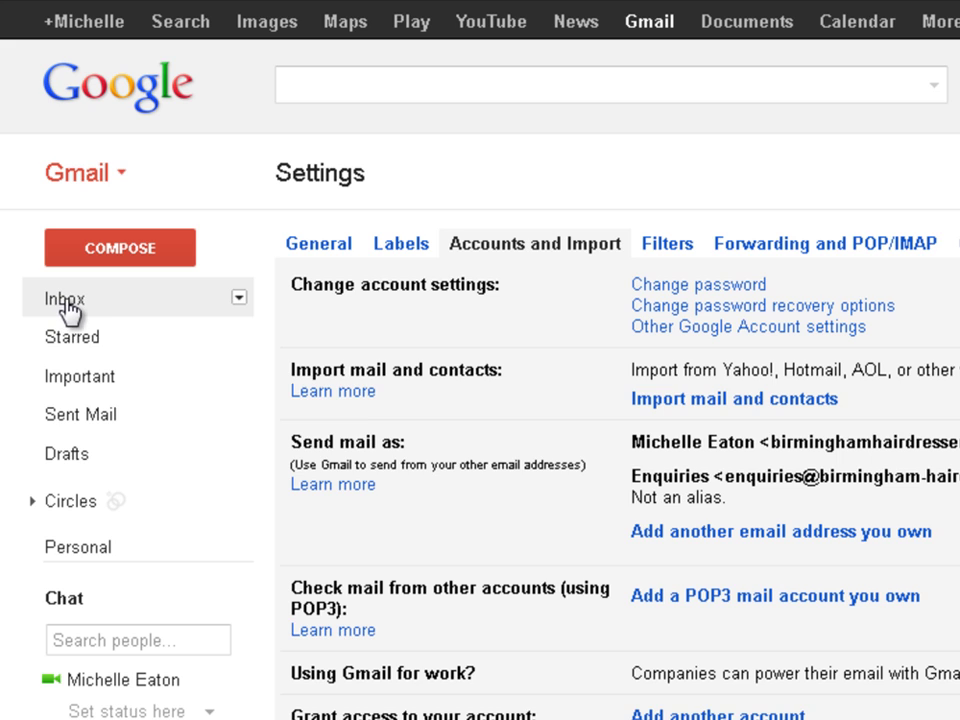
Leave Gmail settings for the inbox, where the Gmail Confirmation email is waiting
click(68, 306)
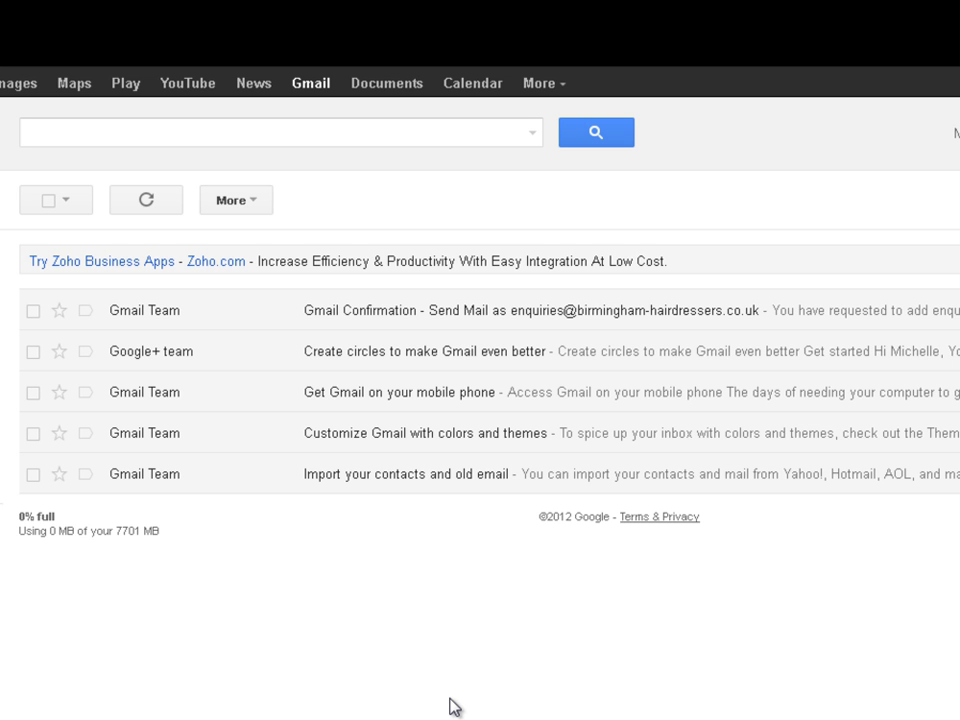
Open the Gmail Confirmation email and follow its link to verify the Enquiries send-as address
click(446, 318)
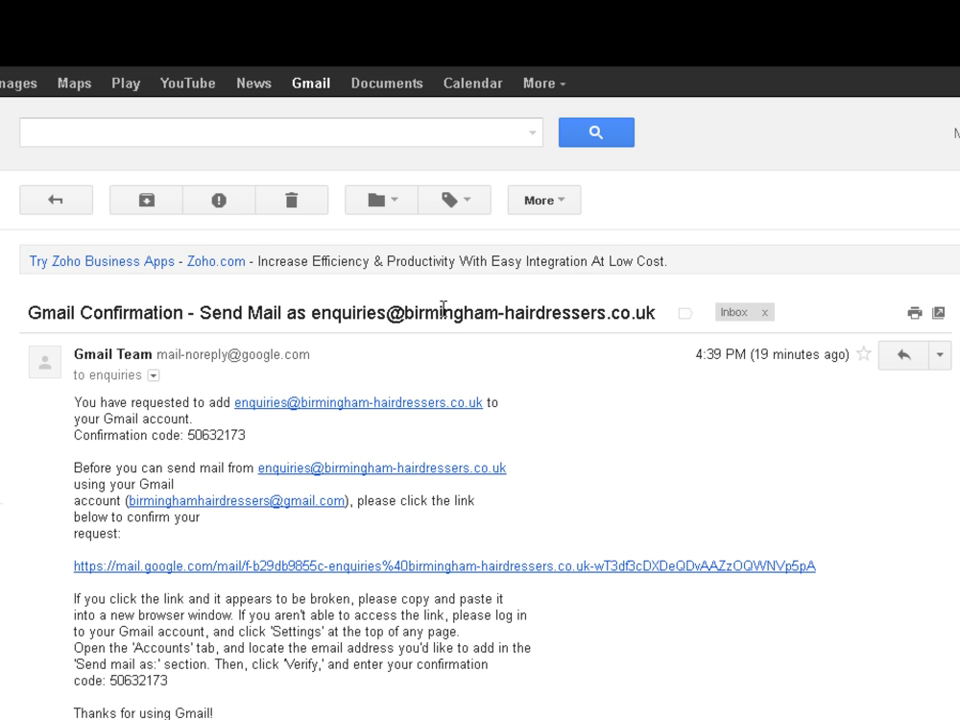
scroll(492, 684, down, 1)
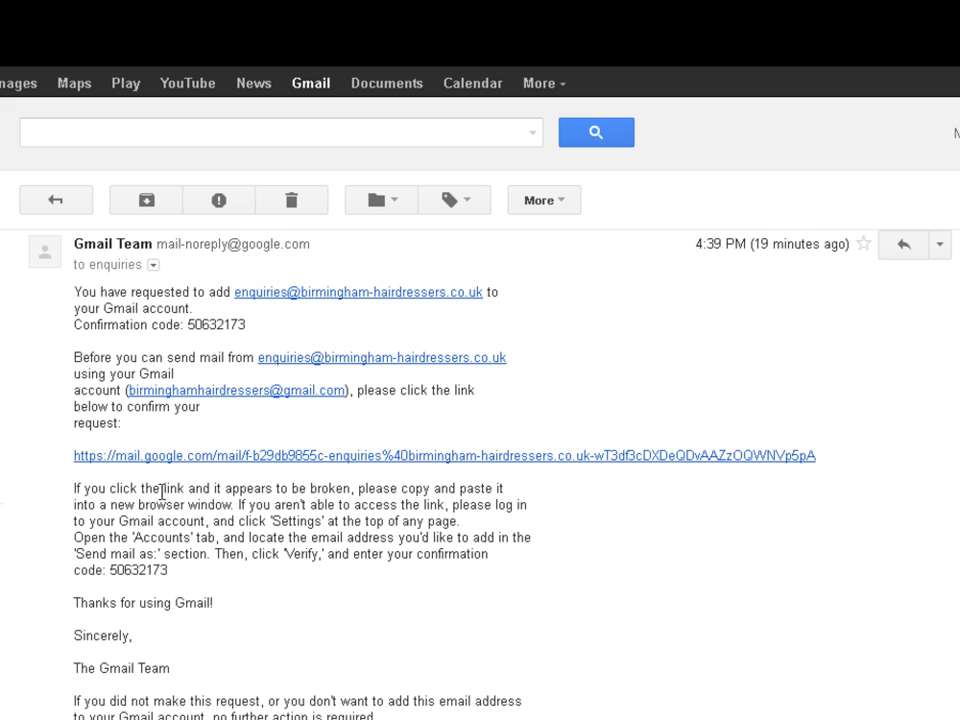
click(273, 457)
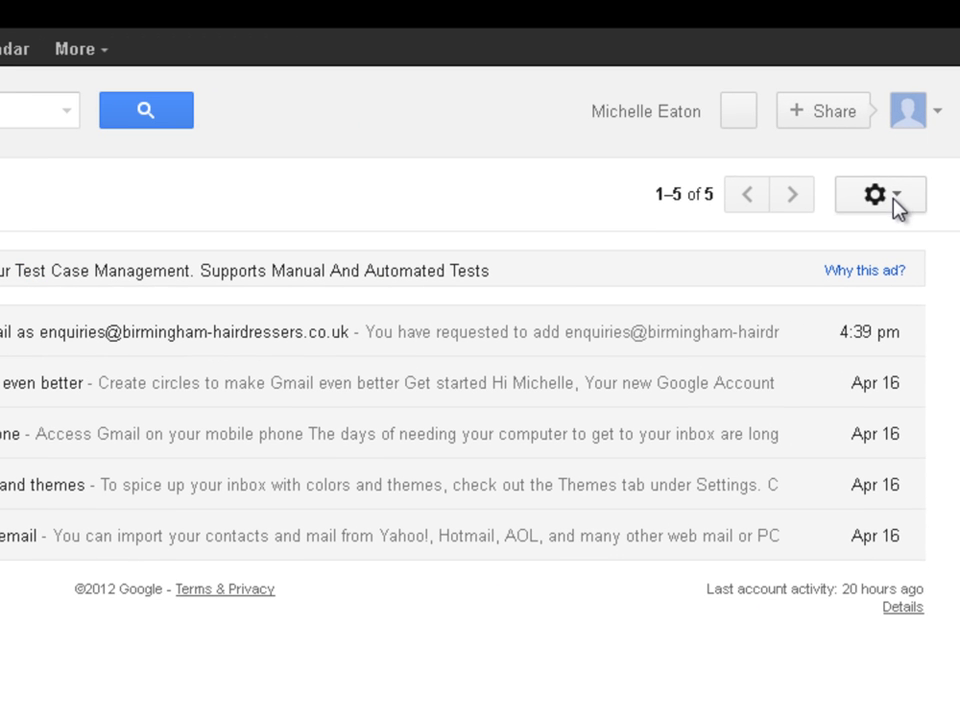
Open Gmail's full settings at the Accounts and Import tab
click(897, 198)
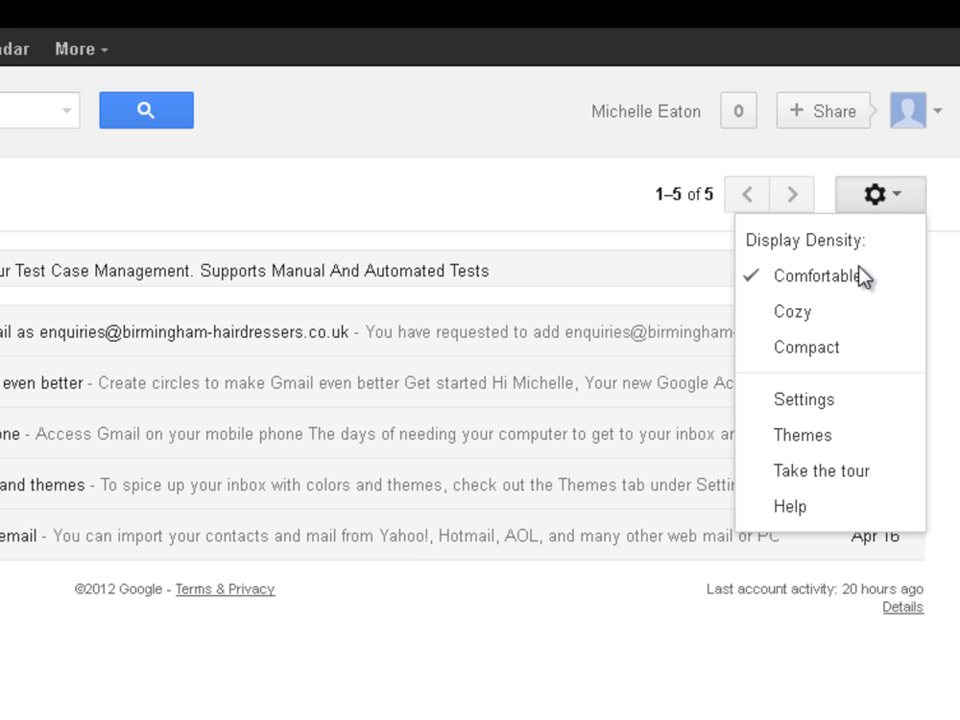
click(800, 400)
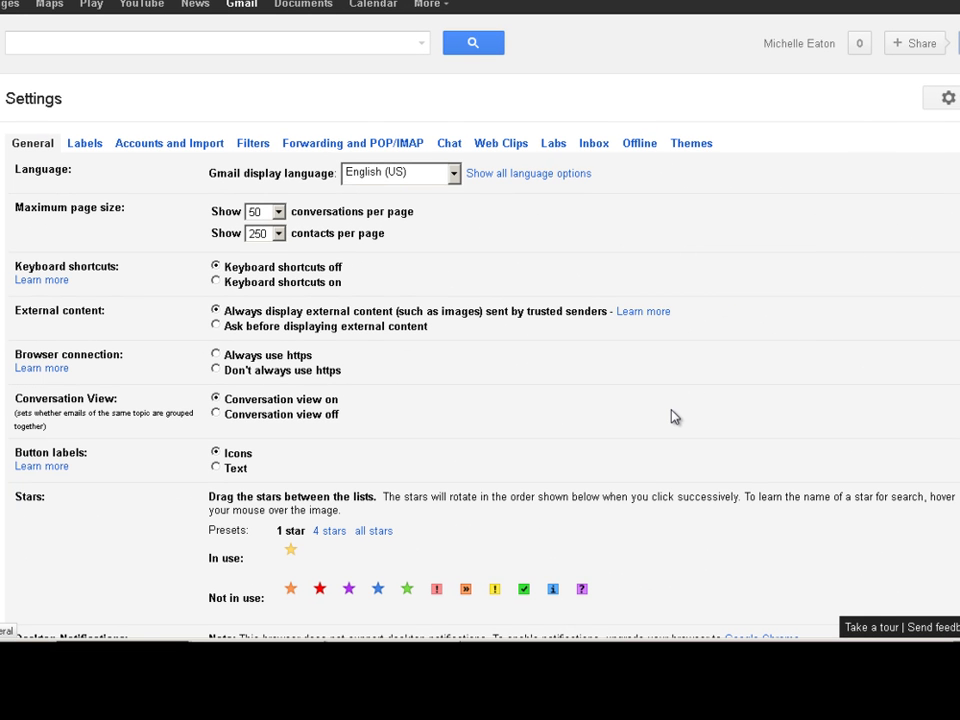
click(163, 148)
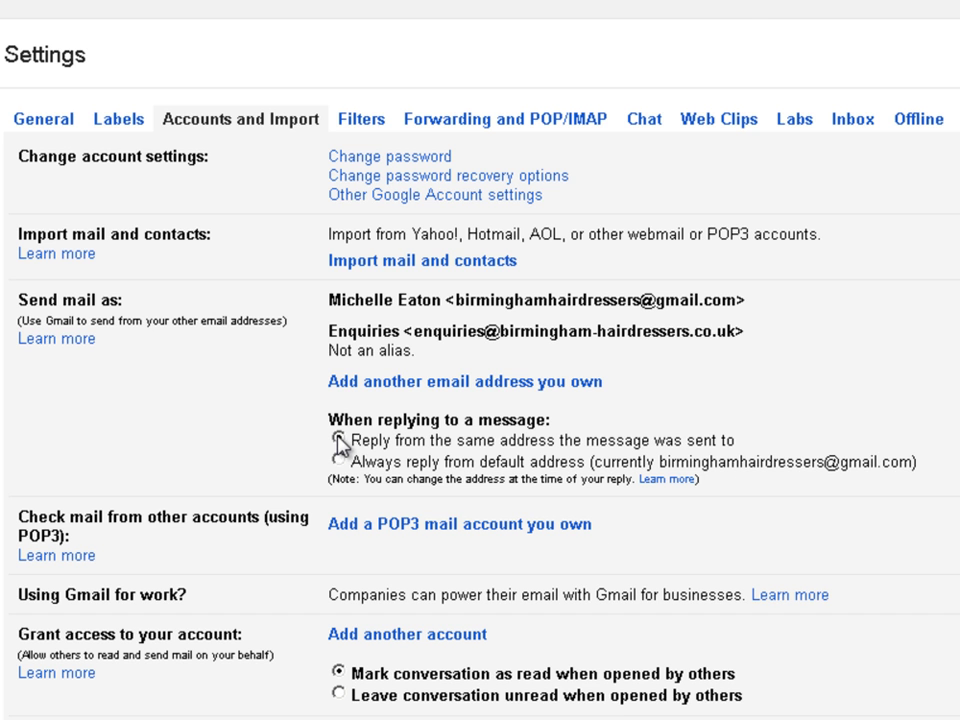
Choose 'Reply from the same address the message was sent to', then exit settings to the inbox, discarding the prompts
click(339, 440)
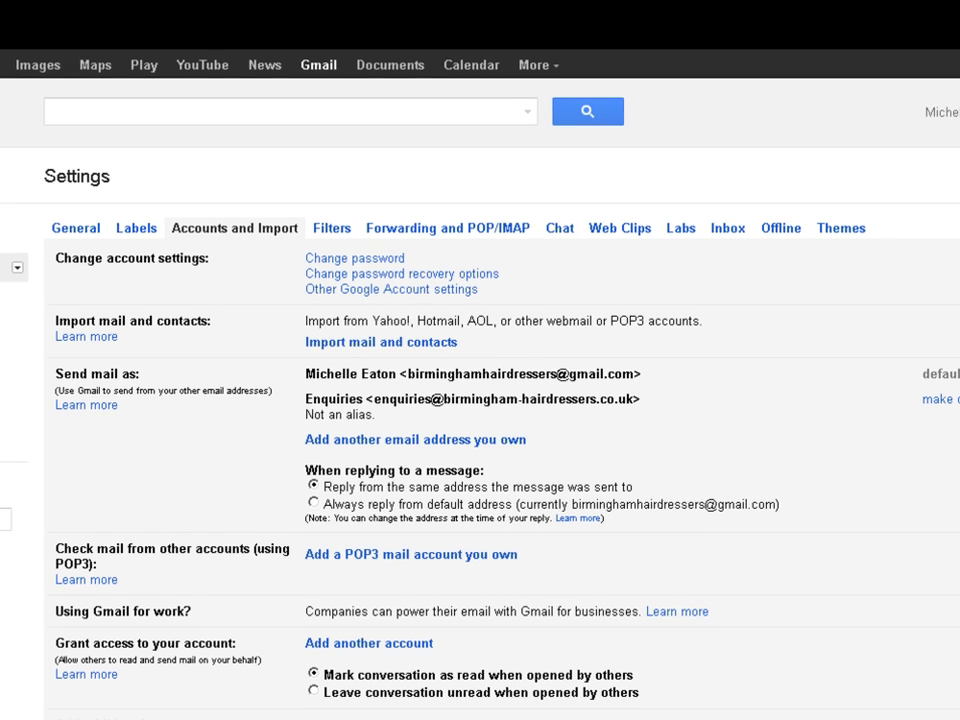
click(40, 232)
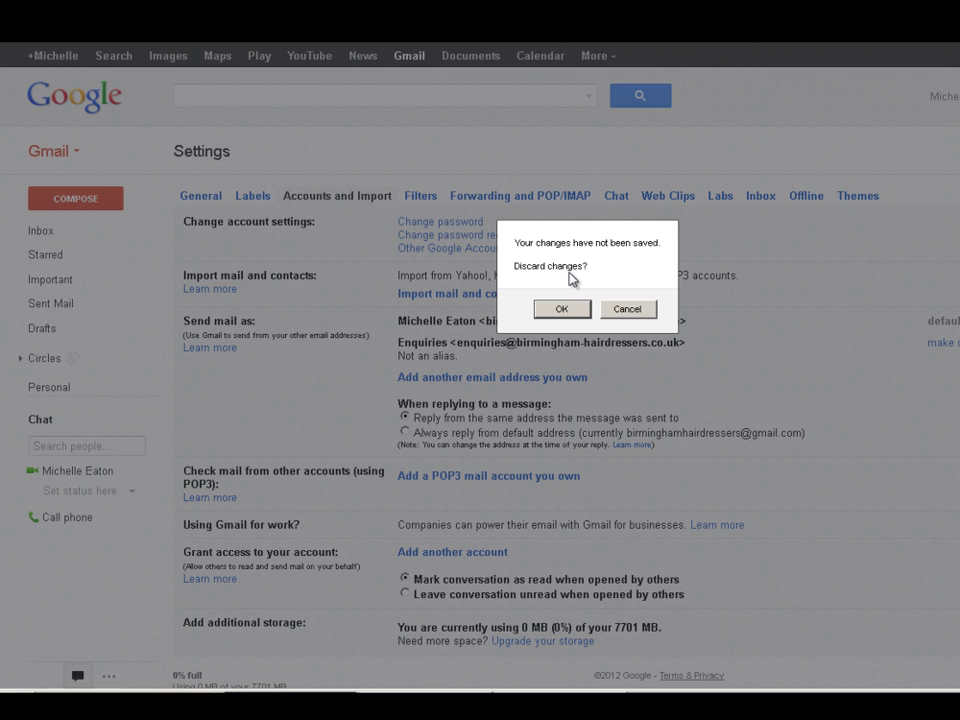
click(565, 311)
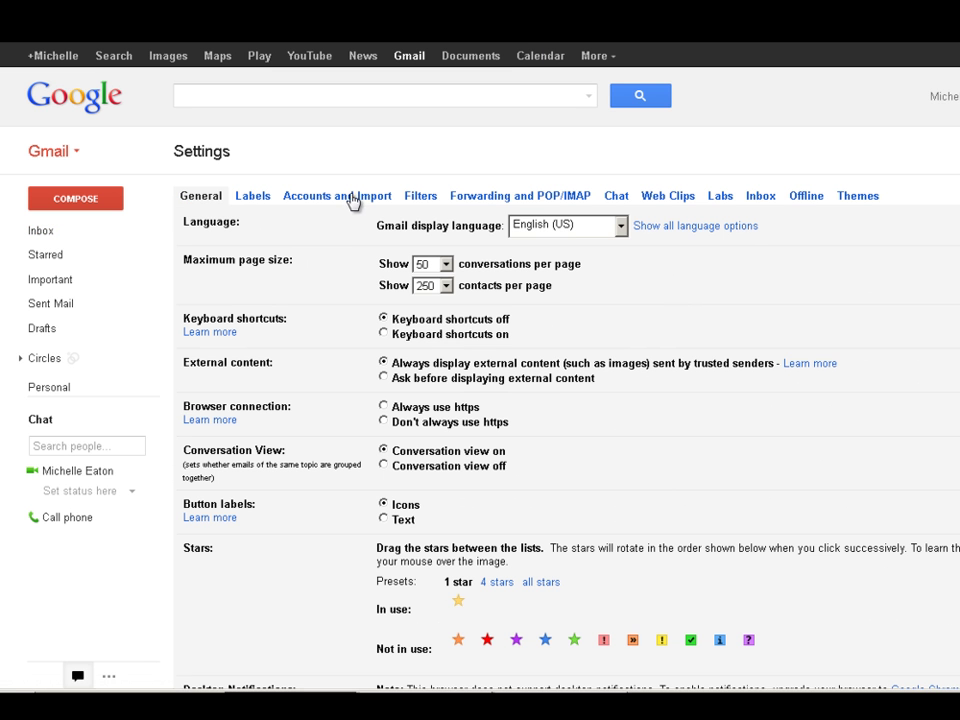
click(350, 195)
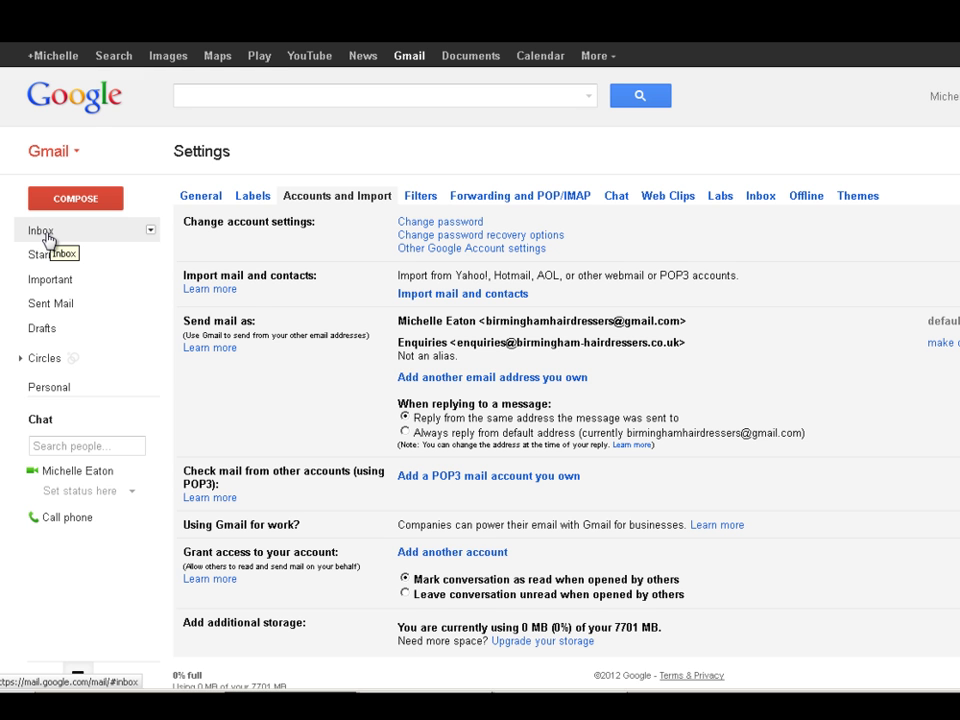
click(46, 240)
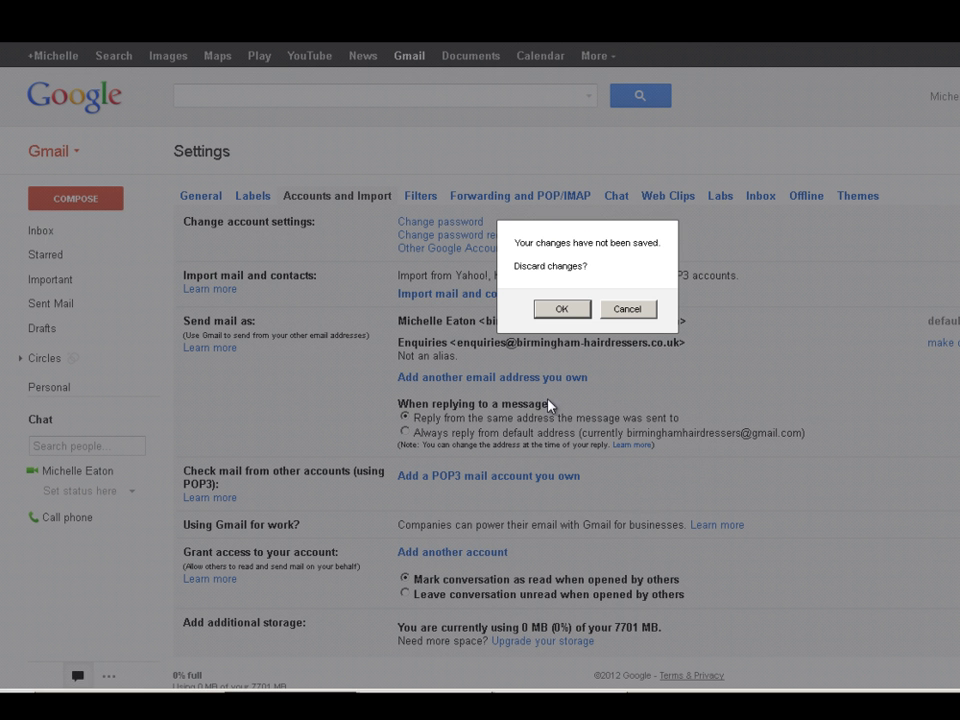
click(561, 308)
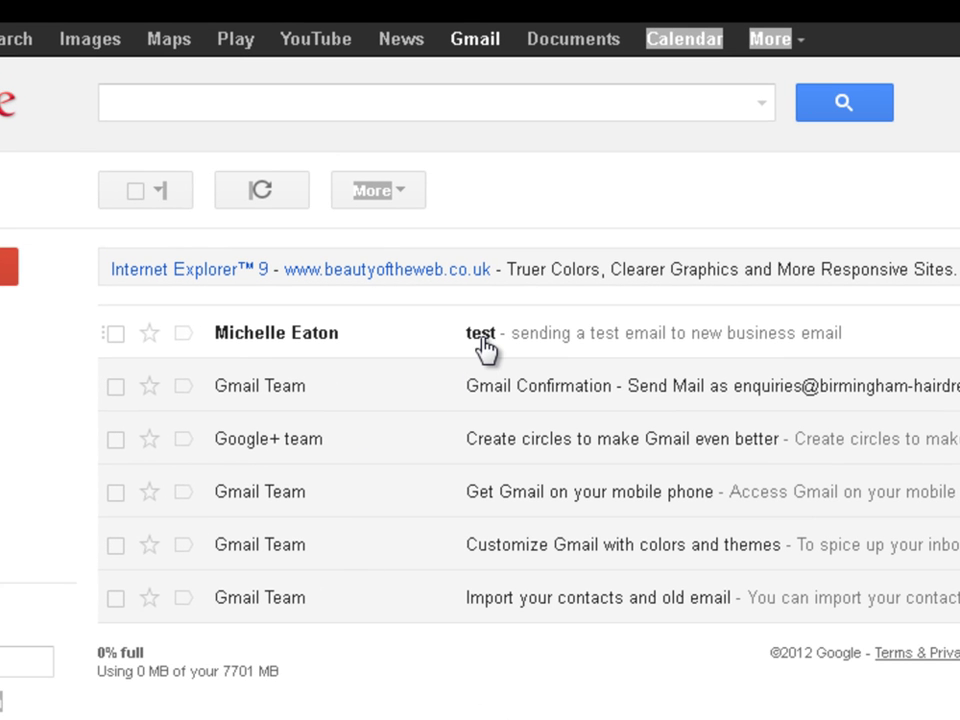
Open the 'test' email forwarded from Hotmail to the Enquiries address
click(482, 335)
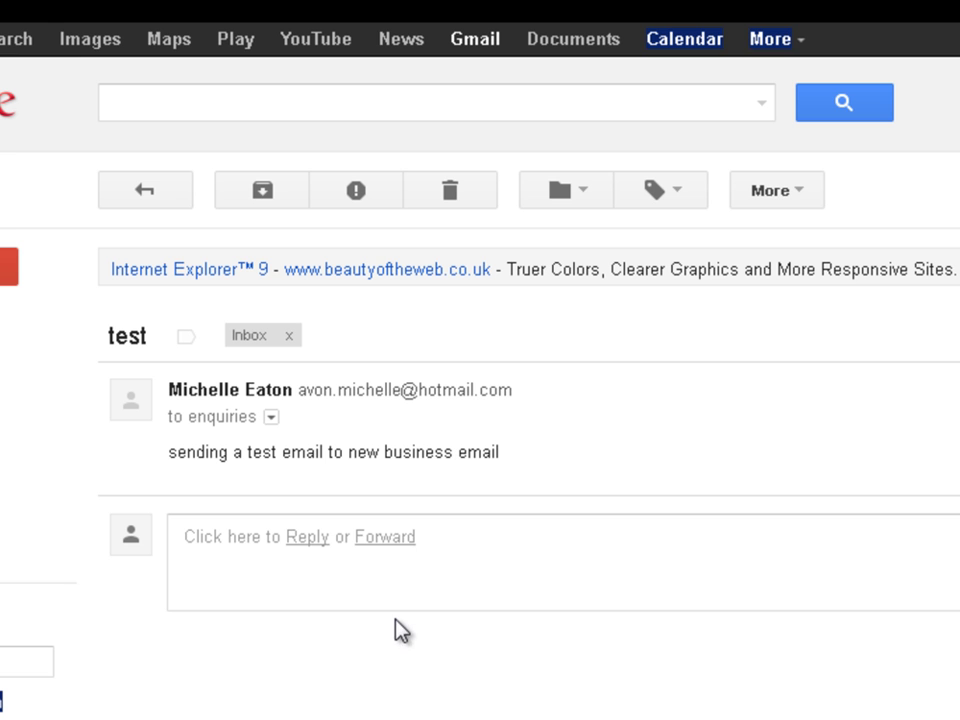
Reply 'this is a reply' to the test message from the Enquiries address
click(307, 537)
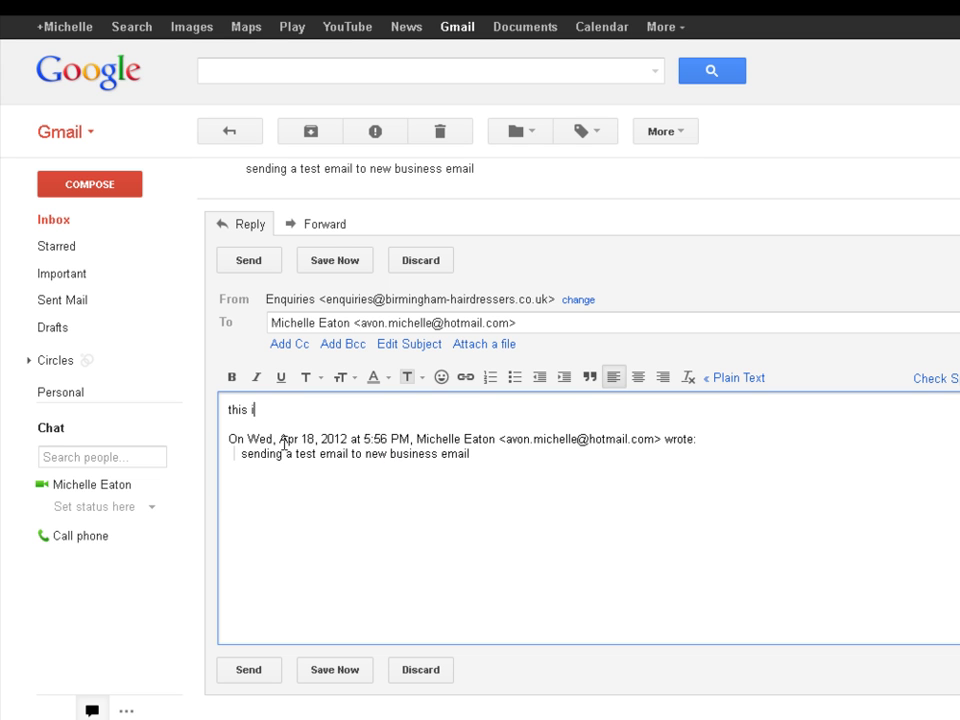
text(reply)
click(251, 679)
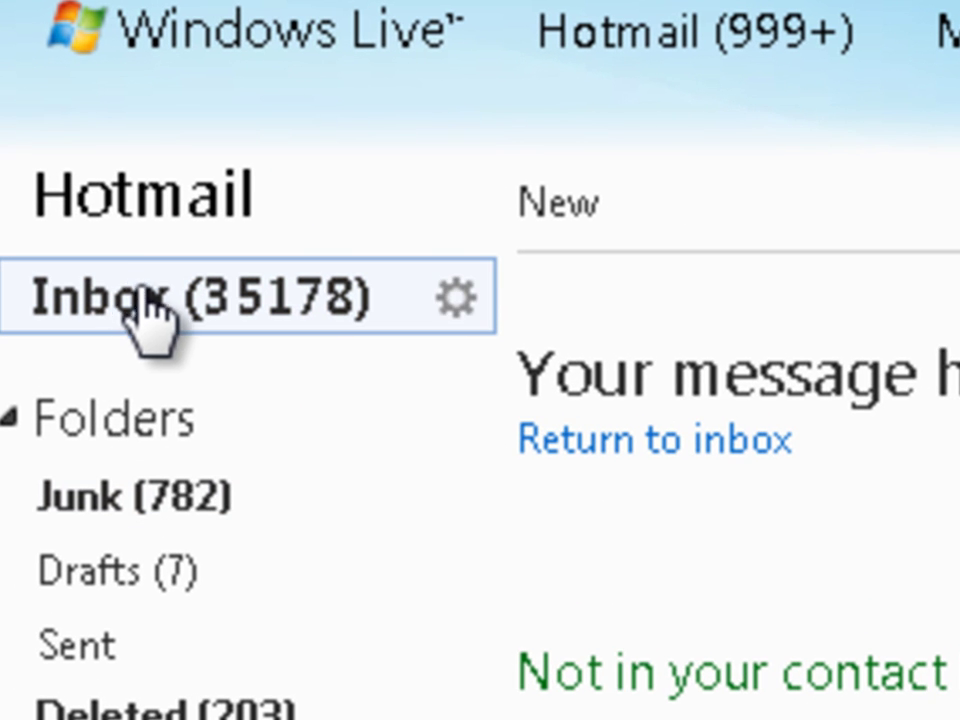
In the Hotmail inbox, open the 'Re: test' reply and check the Enquiries sender's address
click(150, 300)
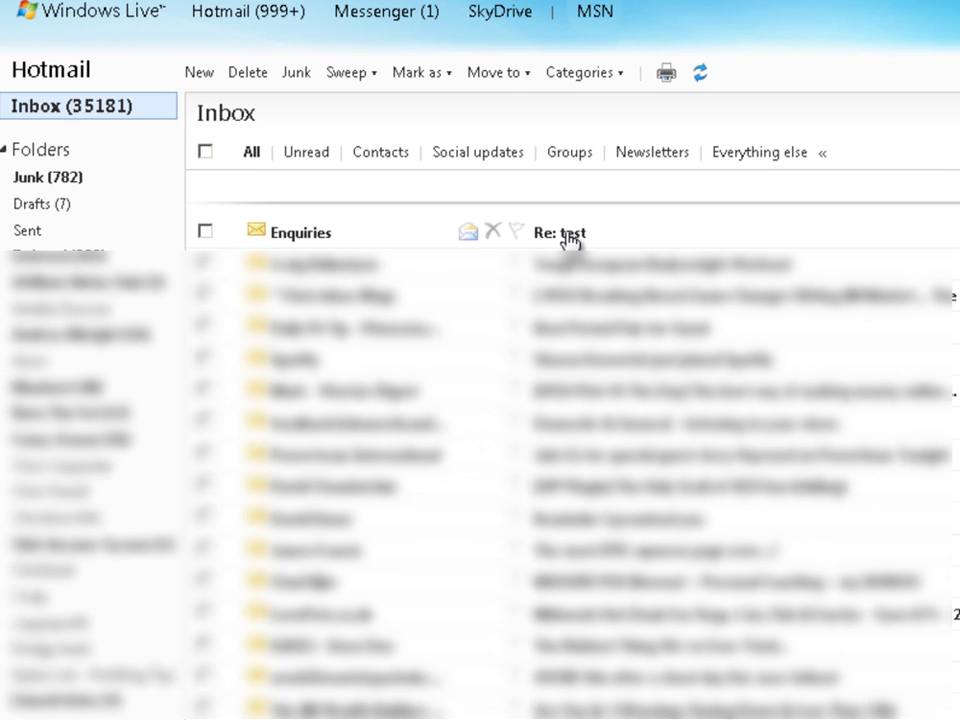
click(568, 236)
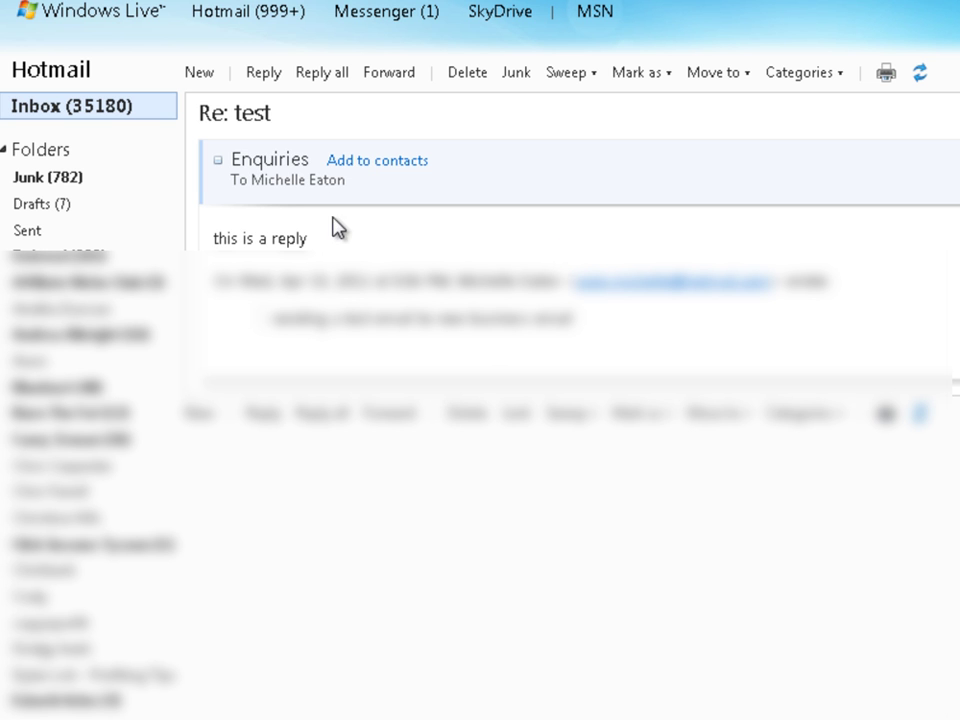
click(272, 161)
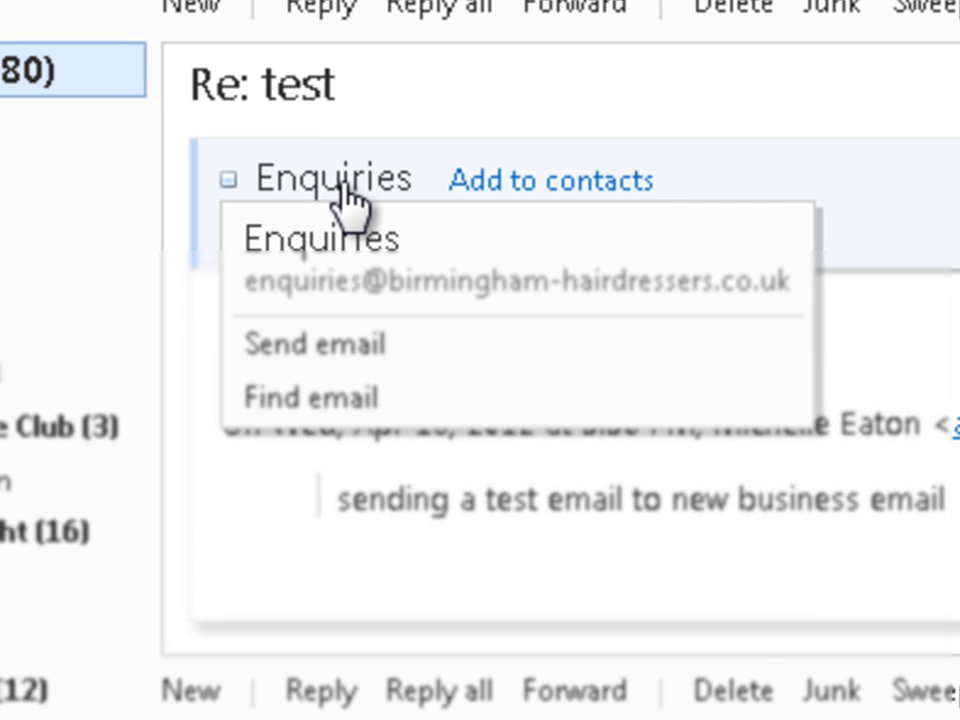